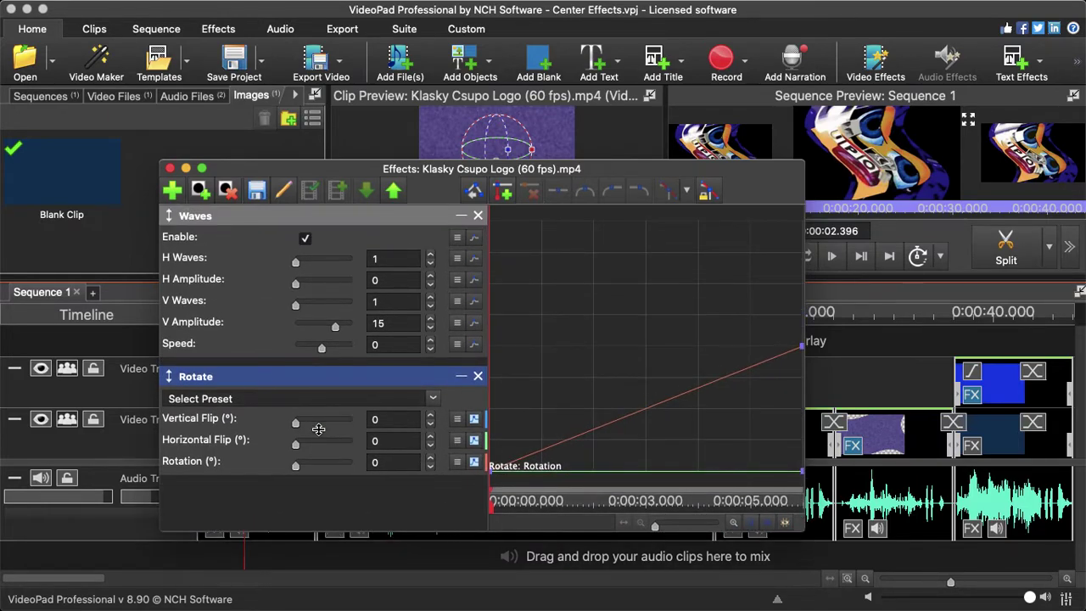
Step: Inspect the Rotate effect's flip and rotation values at the start and end of the first clip
click(385, 419)
click(386, 440)
click(381, 463)
click(482, 500)
drag(491, 506, 953, 560)
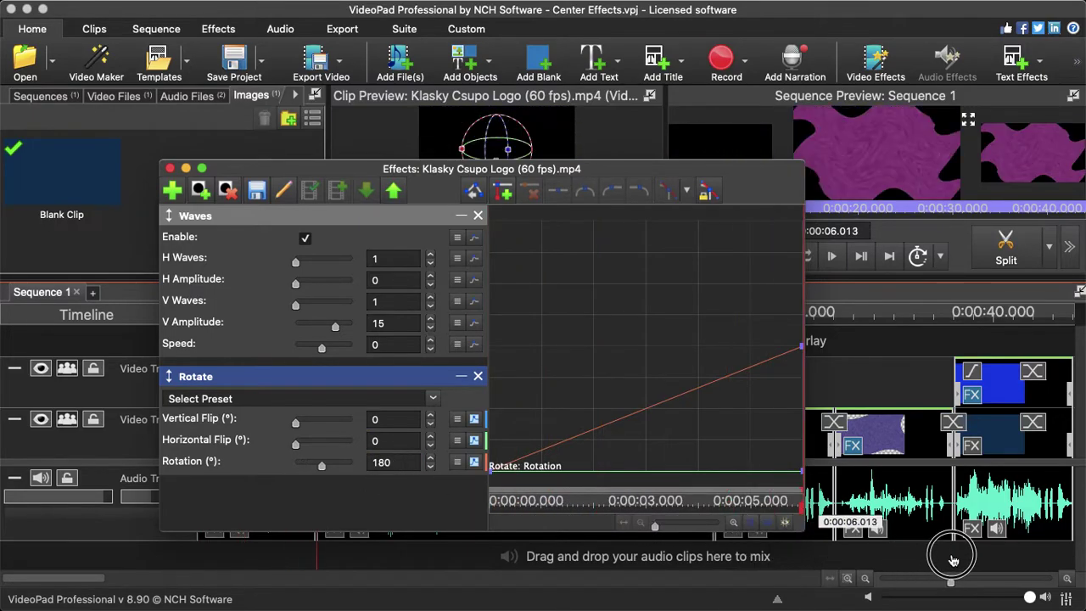
click(387, 469)
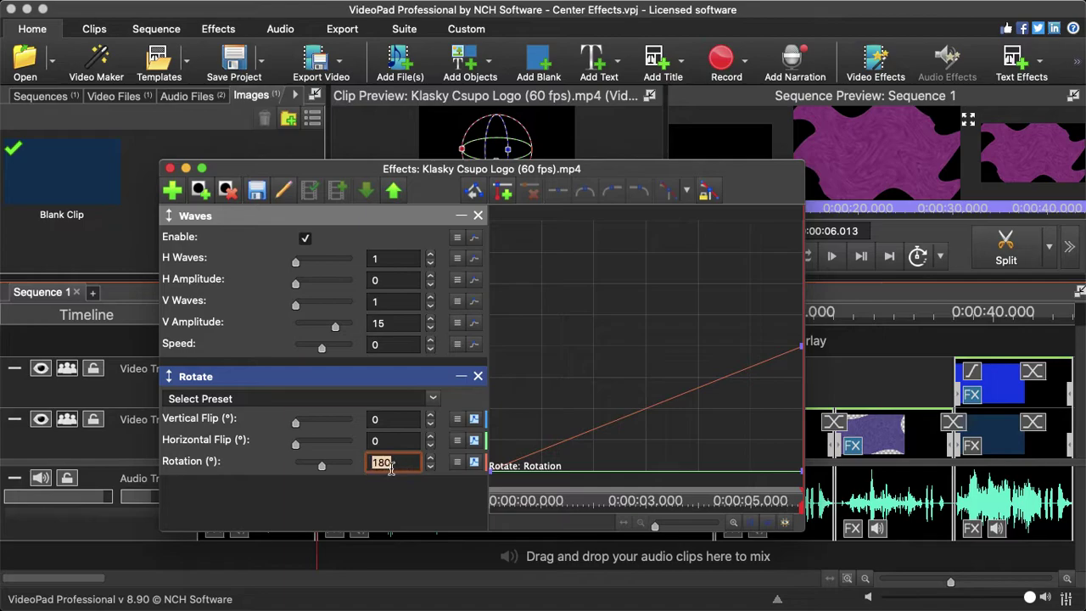
click(384, 515)
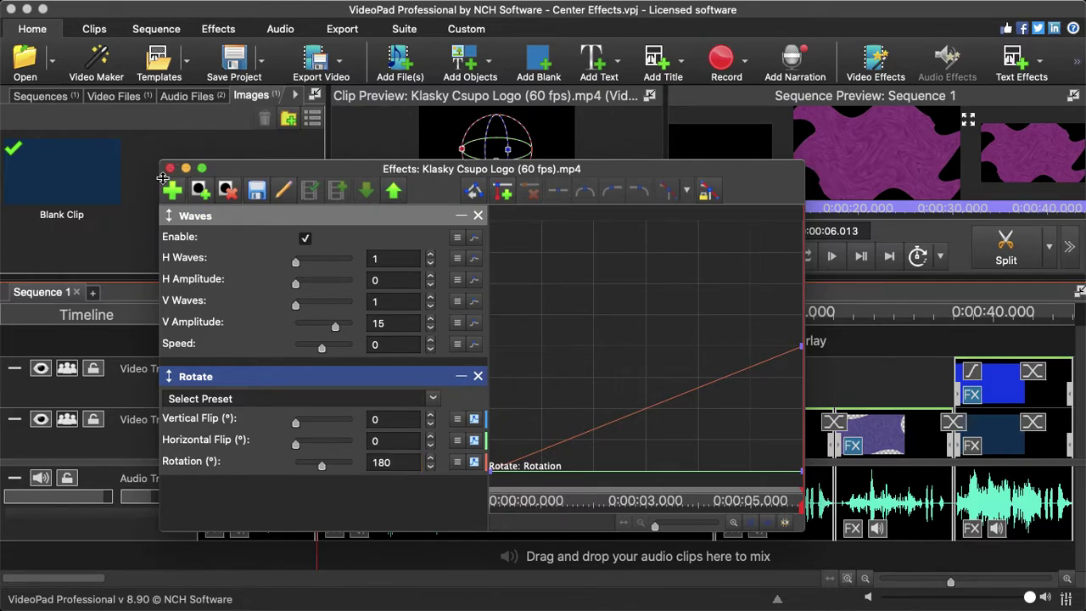
Step: Review the first clip's Waves amplitude, wave count and speed settings, and close its effects window
click(280, 219)
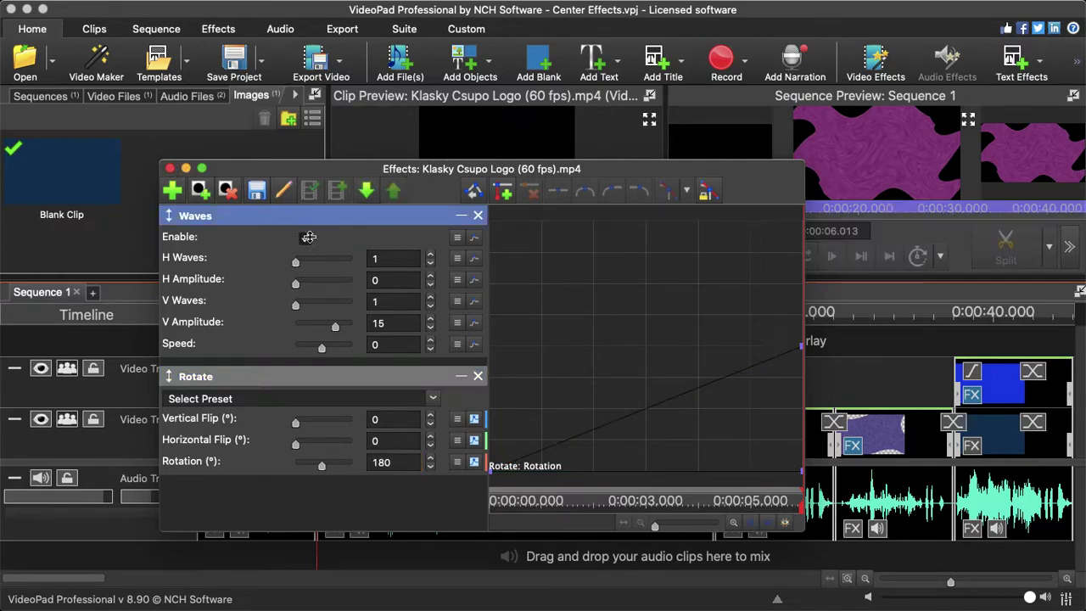
click(393, 320)
click(385, 346)
click(374, 301)
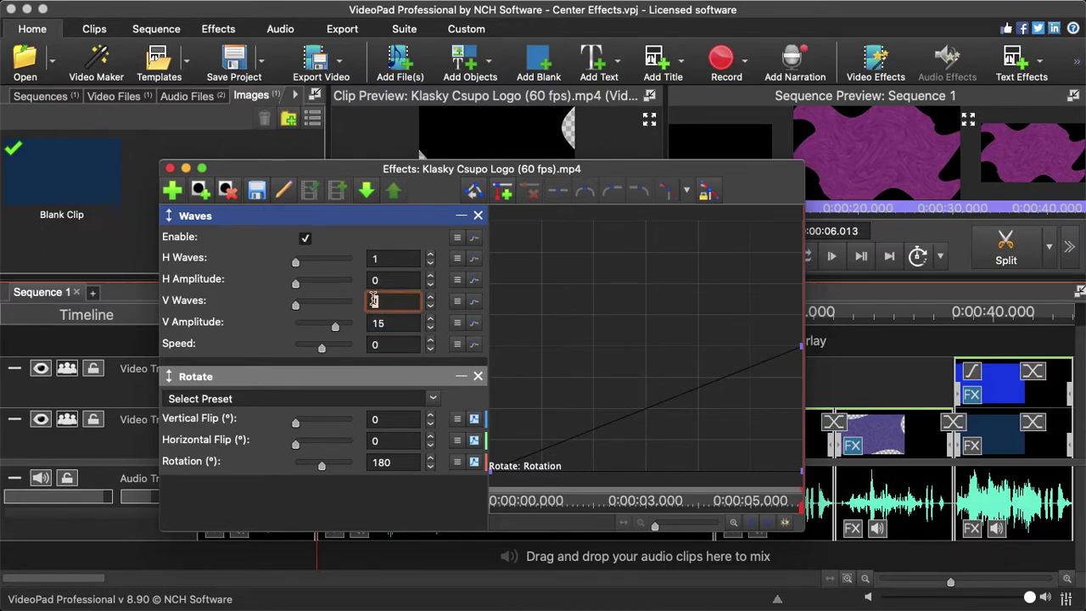
click(403, 258)
click(399, 281)
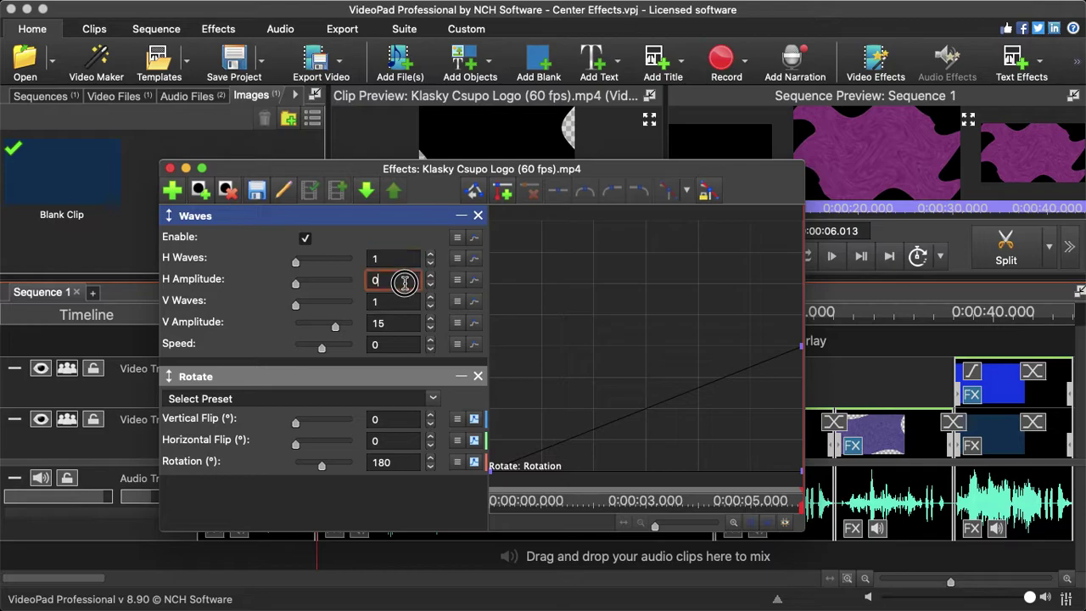
click(171, 168)
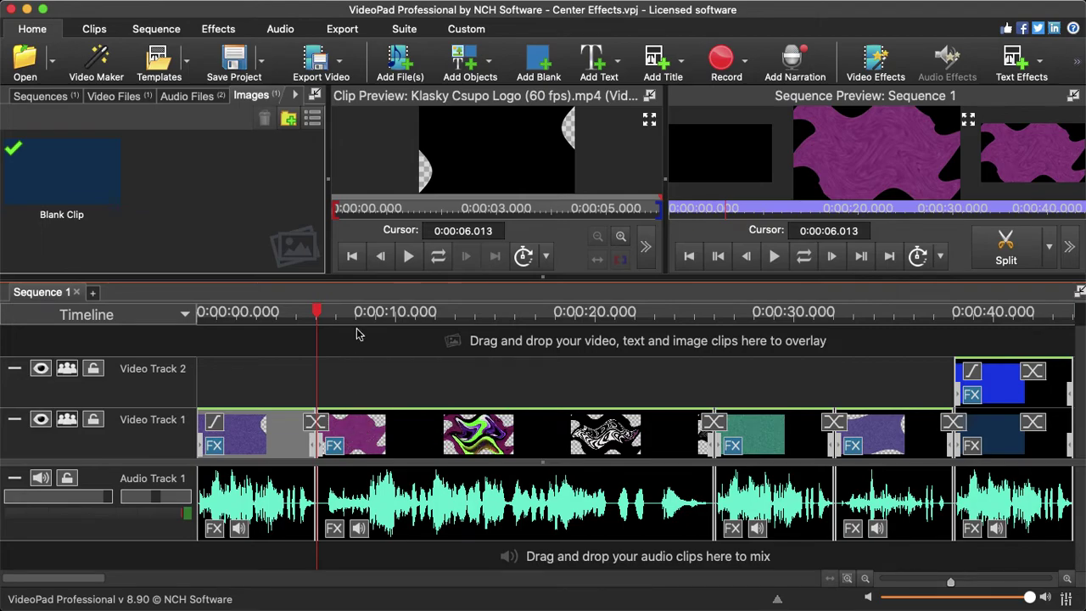
Step: Preview the sequence at about 18.2 seconds and open the second Video Track 1 clip's effects in an enlarged window, showing the end of the list
drag(315, 311, 559, 312)
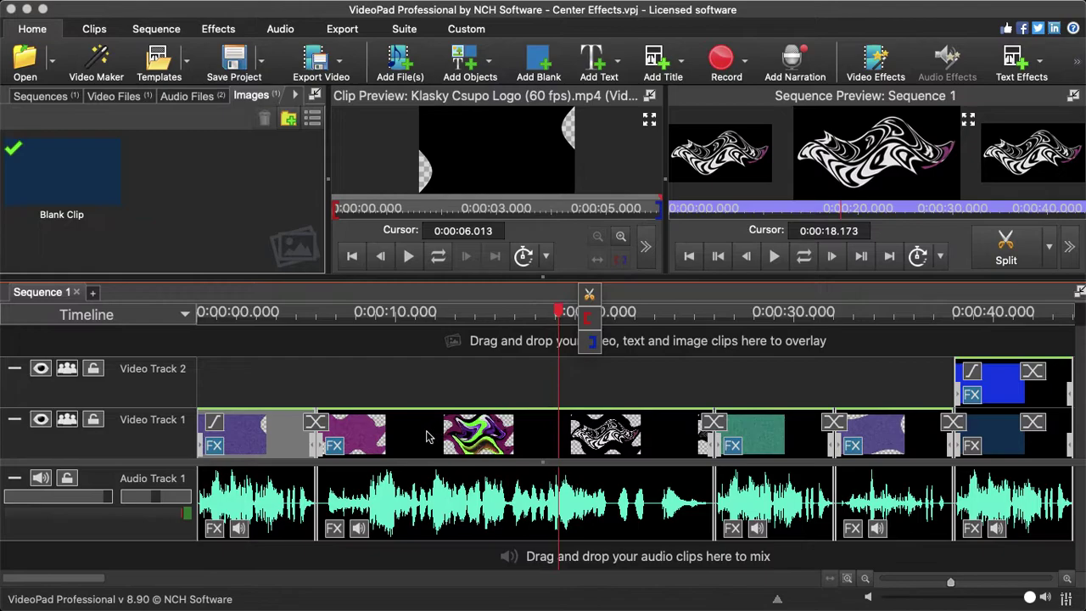
click(334, 446)
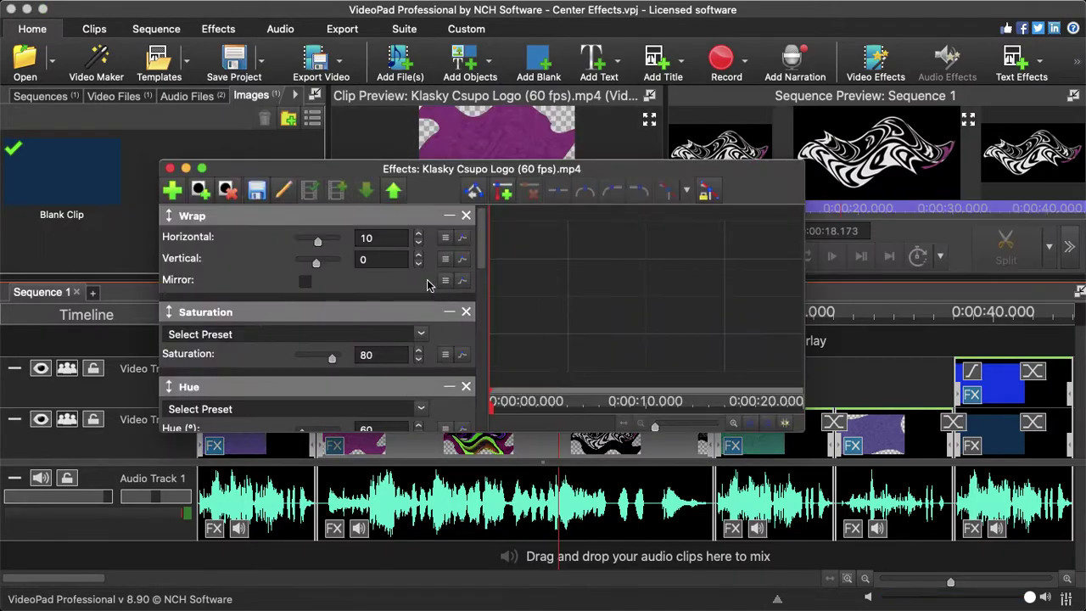
drag(428, 163, 343, 61)
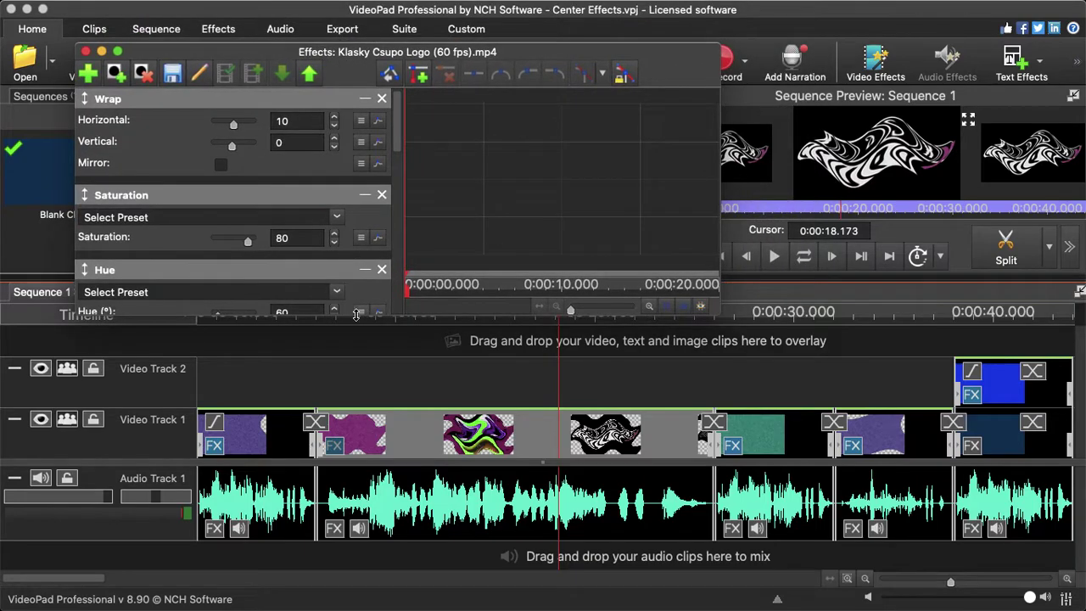
drag(357, 315, 320, 598)
click(354, 265)
drag(397, 189, 327, 546)
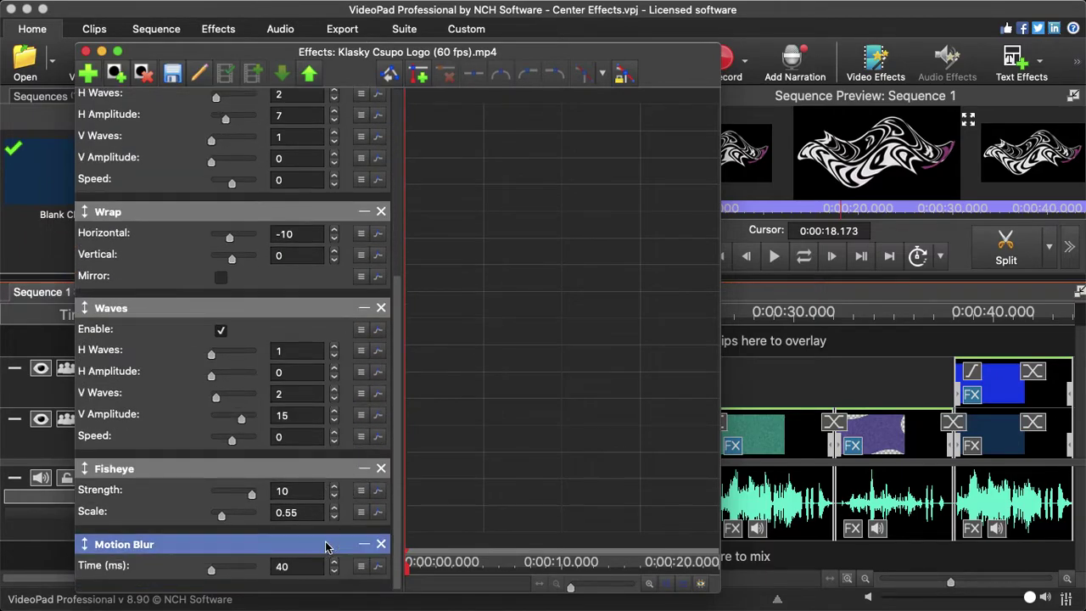
Step: Check the second clip's Motion Blur time and its Fisheye scale and strength
double_click(285, 566)
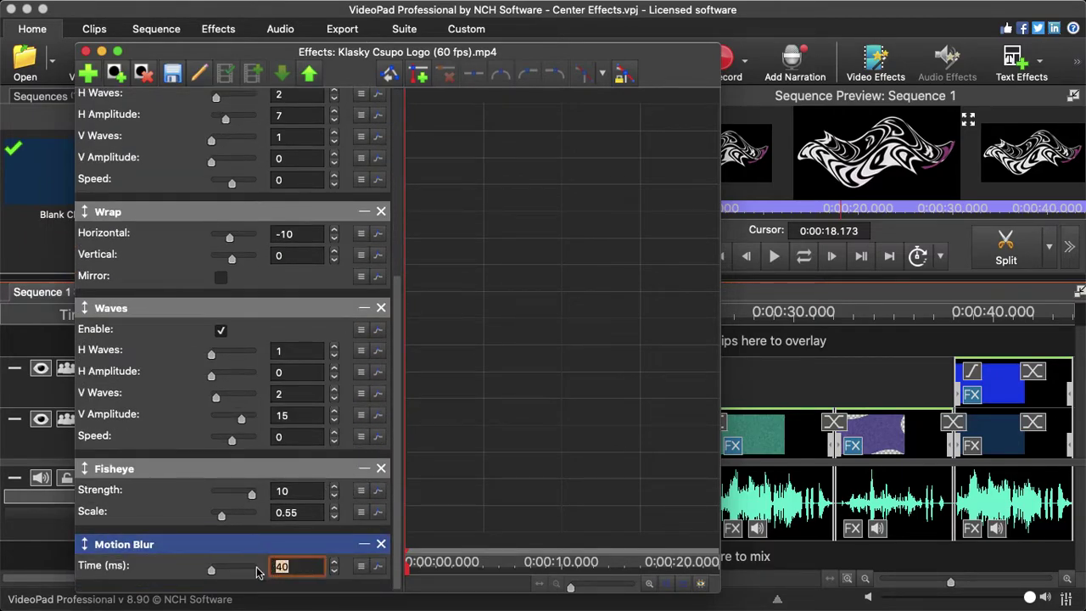
click(154, 566)
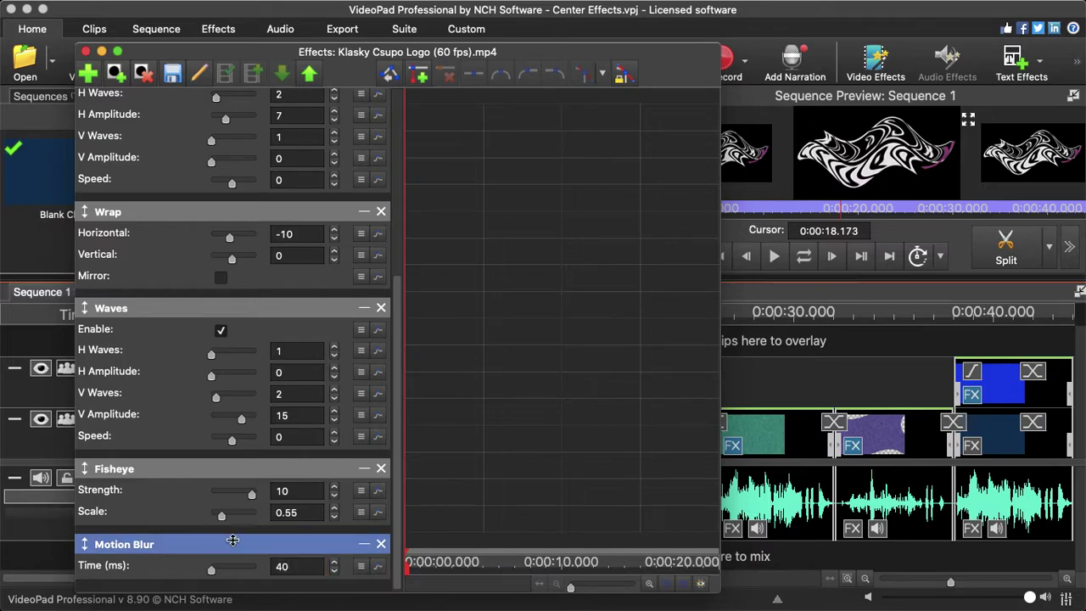
double_click(285, 512)
double_click(302, 493)
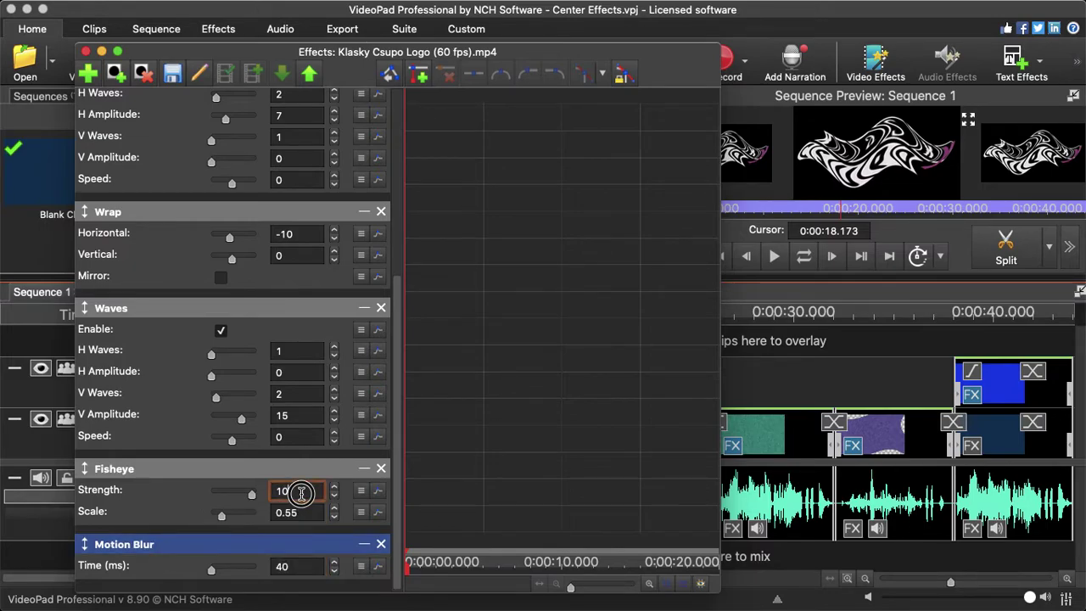
Step: Review the settings of the Waves effect directly above Fisheye and of the Wrap effect preceding it
click(302, 311)
double_click(275, 438)
double_click(305, 416)
double_click(295, 390)
double_click(305, 372)
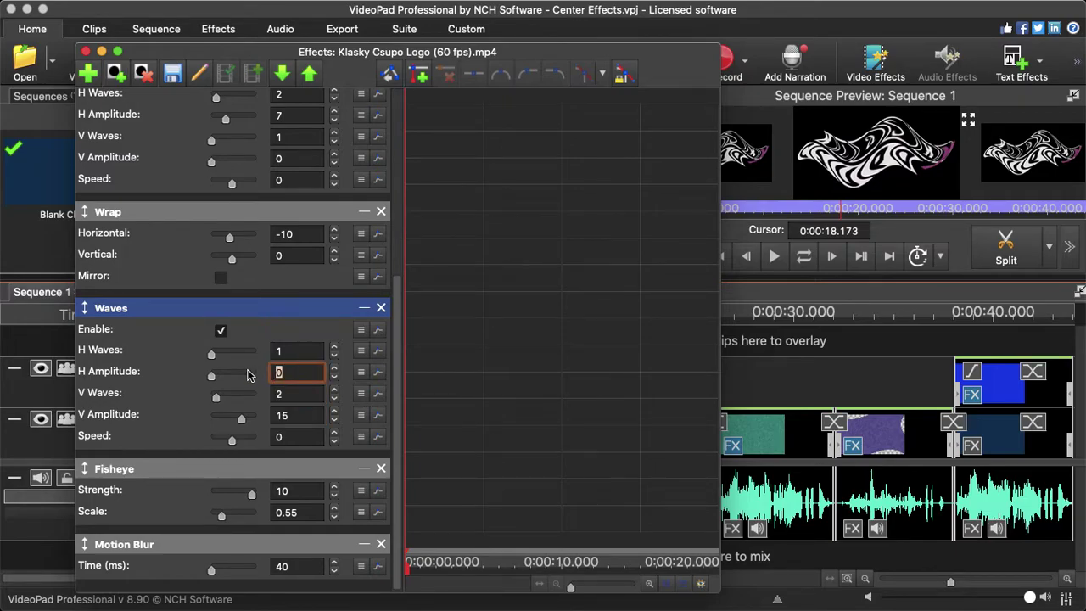
double_click(307, 348)
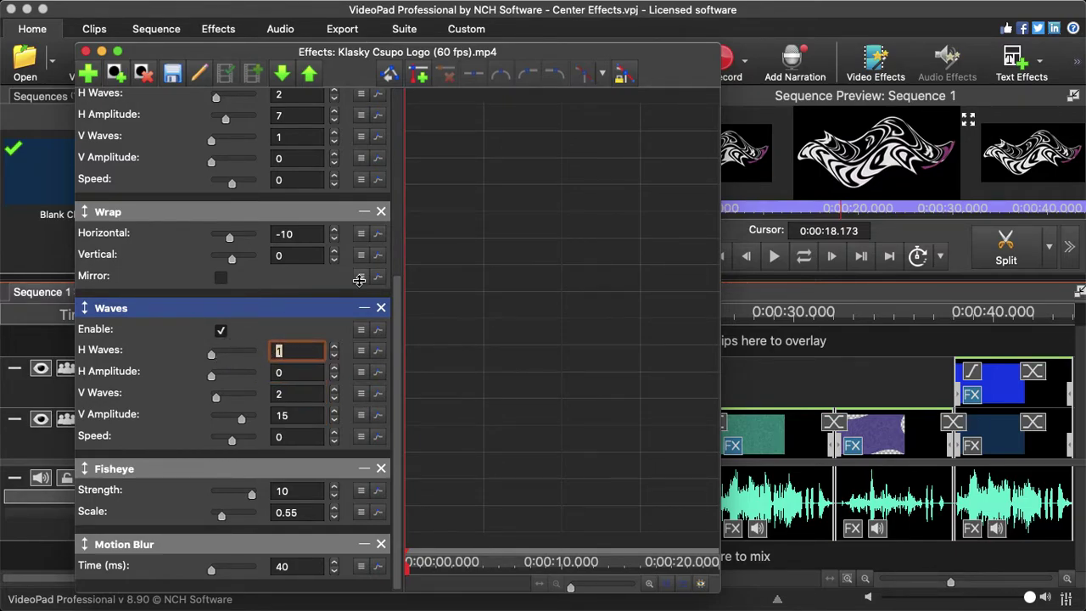
double_click(302, 256)
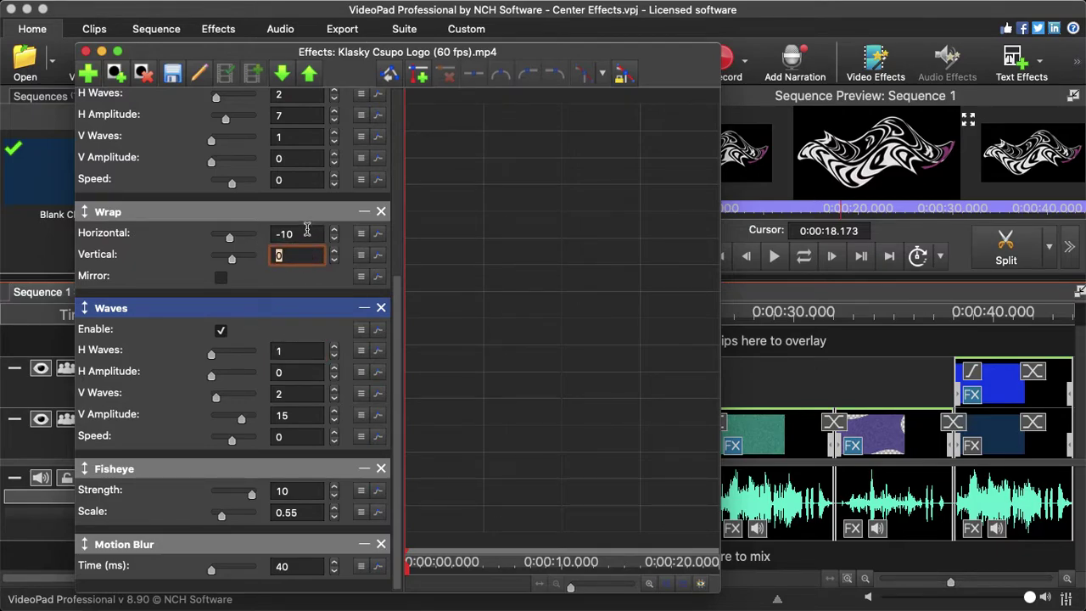
double_click(305, 233)
click(172, 211)
Step: Review the wave counts, amplitudes and speed of the Waves effect between Hue and the second Wrap
drag(389, 312, 402, 203)
click(305, 251)
double_click(277, 303)
double_click(284, 320)
double_click(288, 343)
double_click(291, 365)
double_click(293, 386)
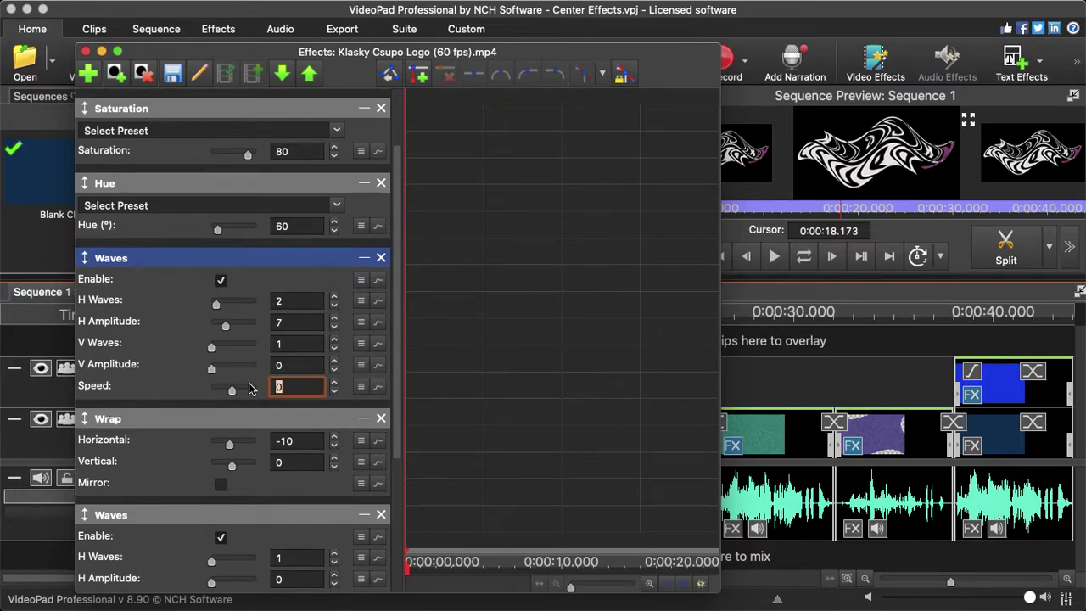
Step: Check the second clip's Hue, Saturation and first Wrap values, and close its effects window
scroll(400, 311, up, 3)
click(306, 268)
double_click(280, 313)
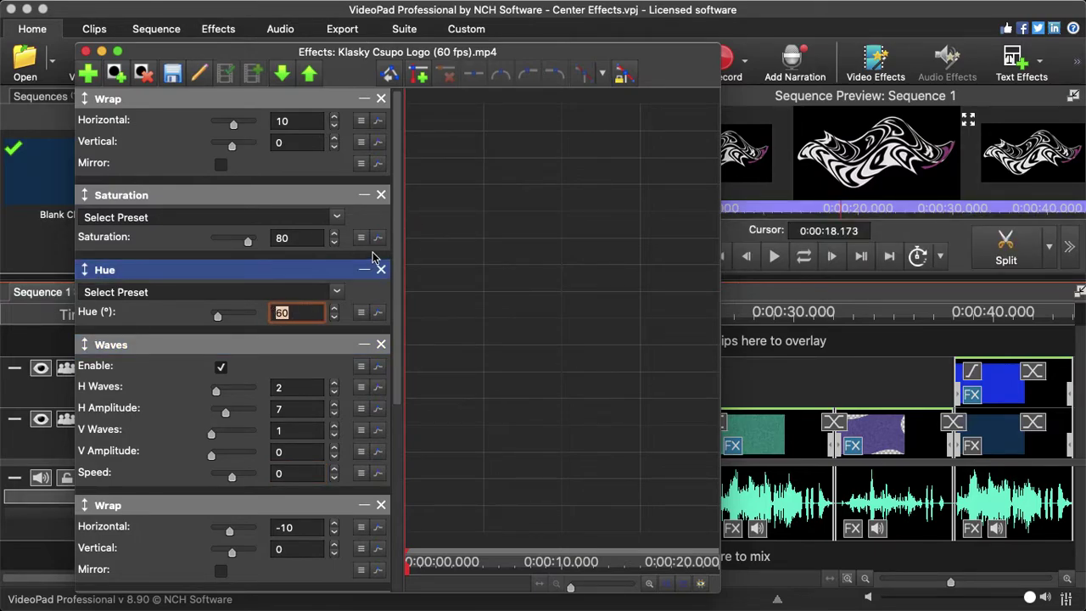
double_click(298, 237)
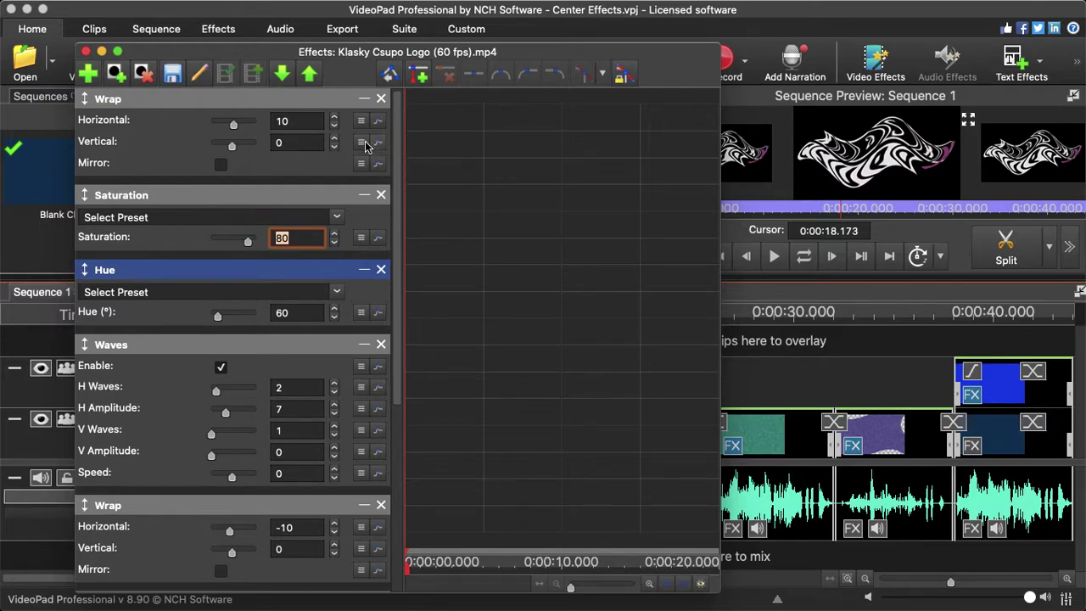
double_click(310, 121)
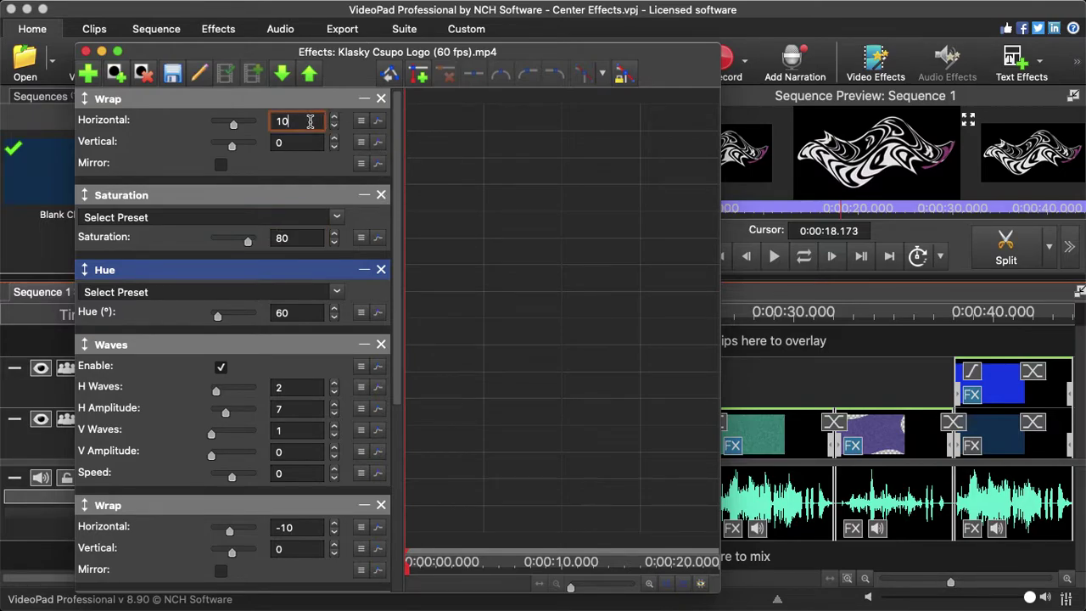
click(265, 100)
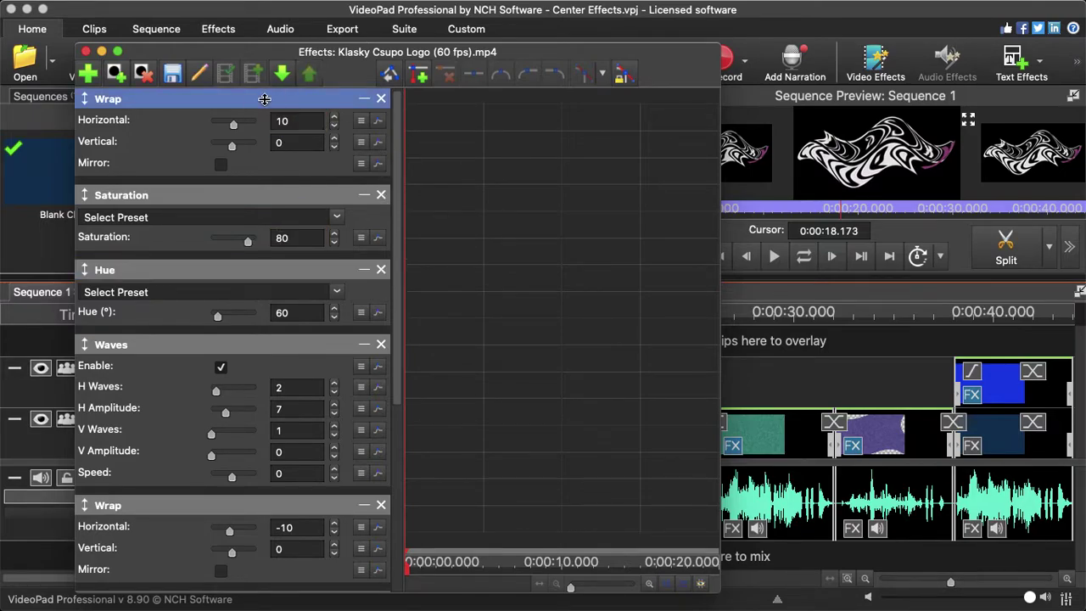
click(85, 51)
Step: Move the playhead to about 29.6 seconds and remove Crop to Aspect Ratio from the third Video Track 1 clip's effects
drag(558, 311, 785, 315)
click(734, 449)
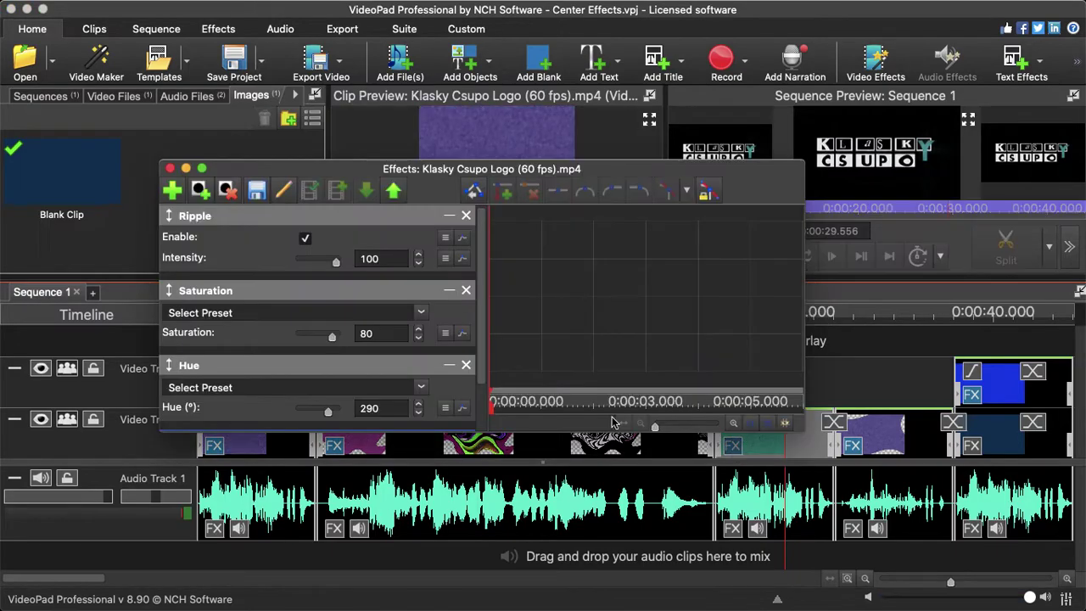
drag(461, 158, 451, 53)
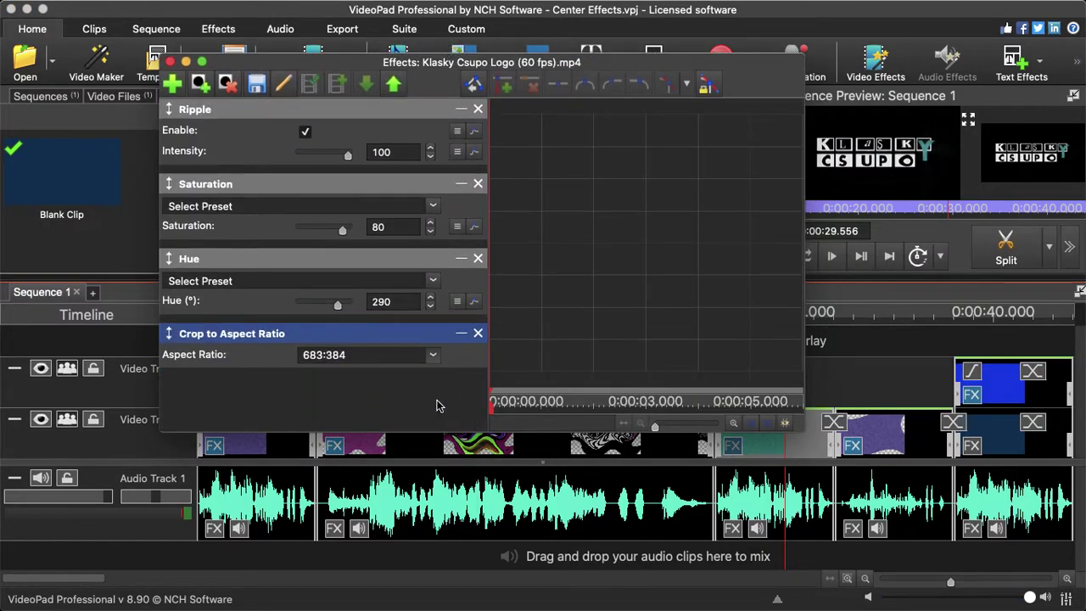
click(478, 333)
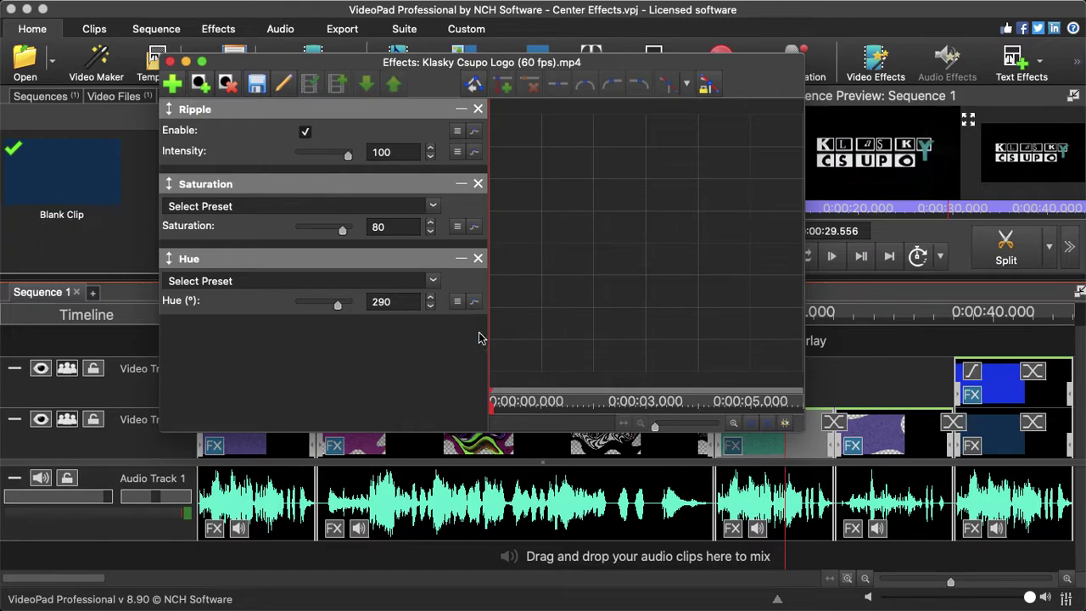
Step: Check the third clip's Hue, Saturation and Ripple intensity values, and close its effects window
click(389, 301)
click(406, 226)
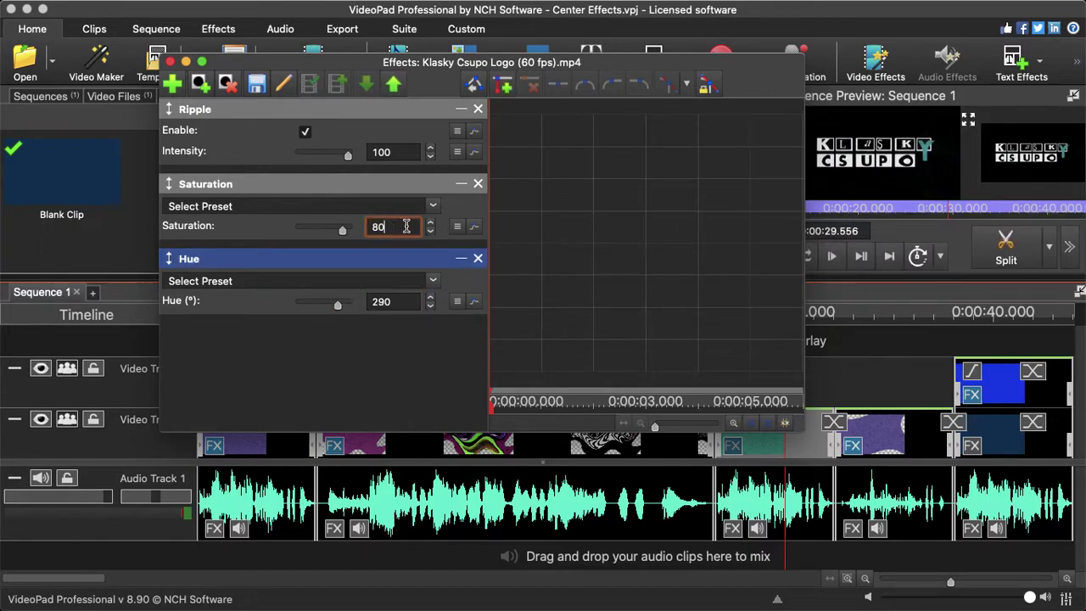
double_click(406, 226)
double_click(408, 151)
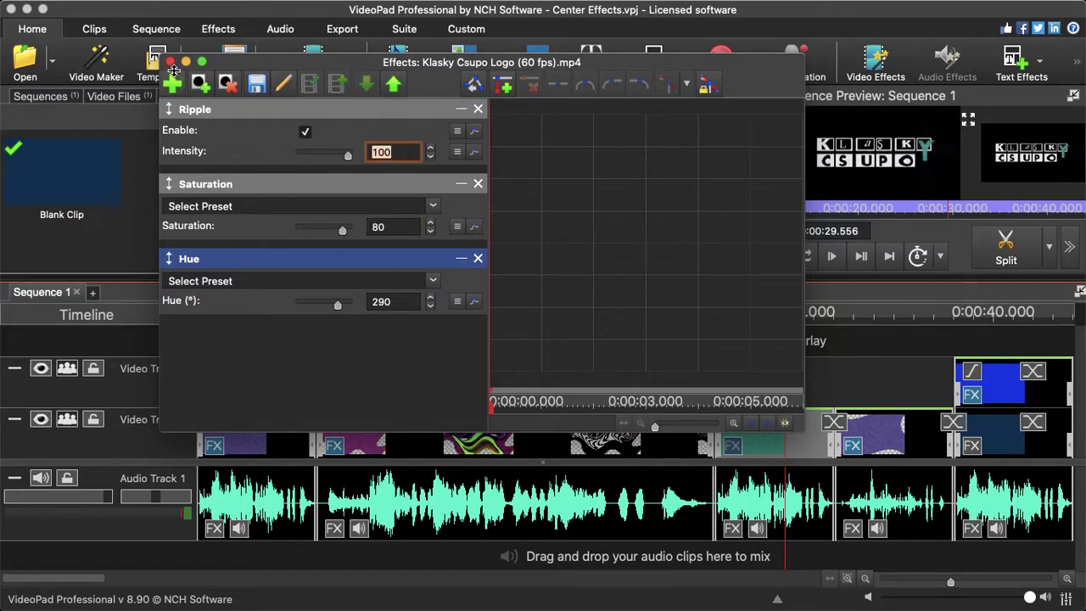
click(170, 62)
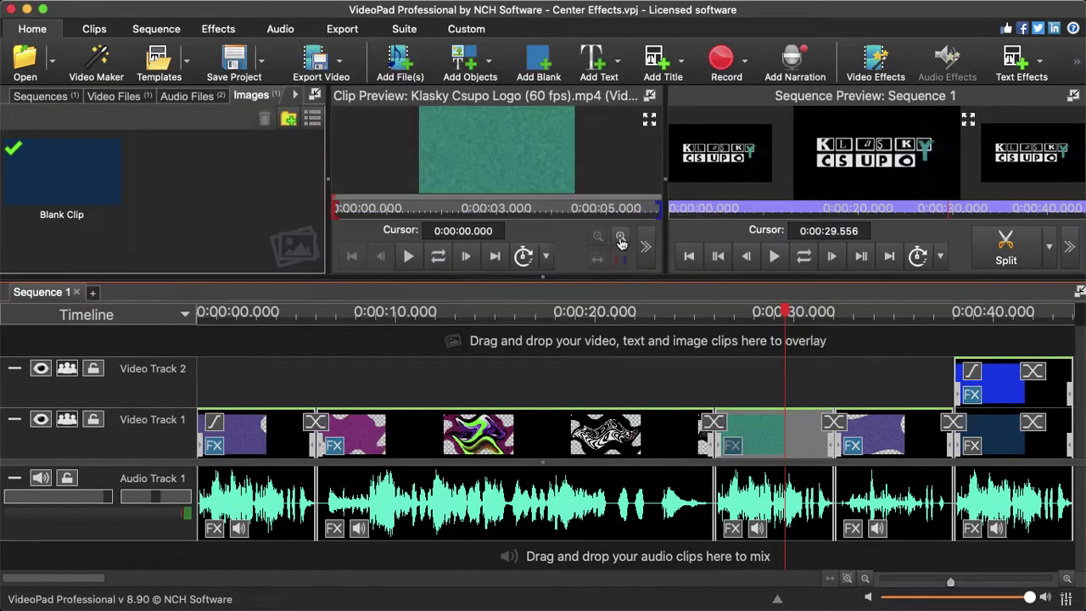
Step: Preview the sequence at about 35.6 seconds and open the fourth Video Track 1 clip's effects in an enlarged window, showing the end of the list
click(856, 325)
drag(856, 325, 905, 325)
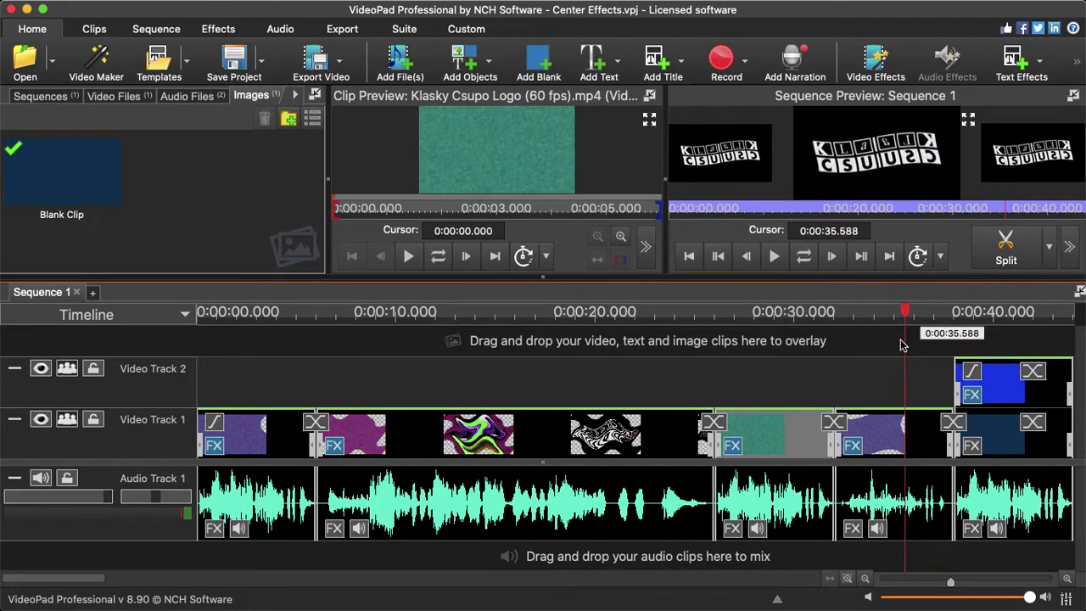
click(855, 447)
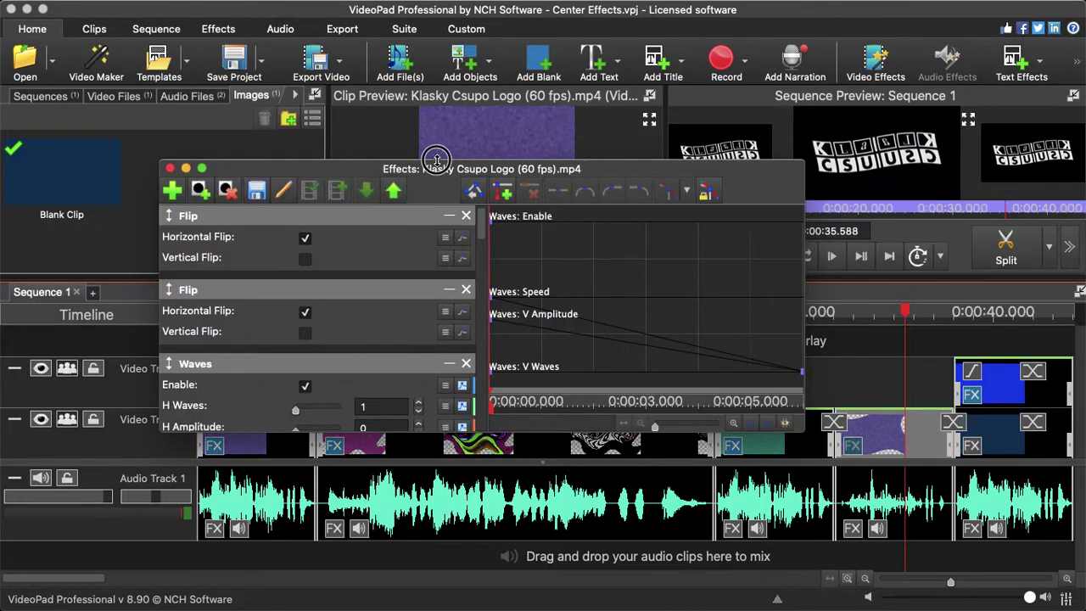
drag(436, 160, 417, 4)
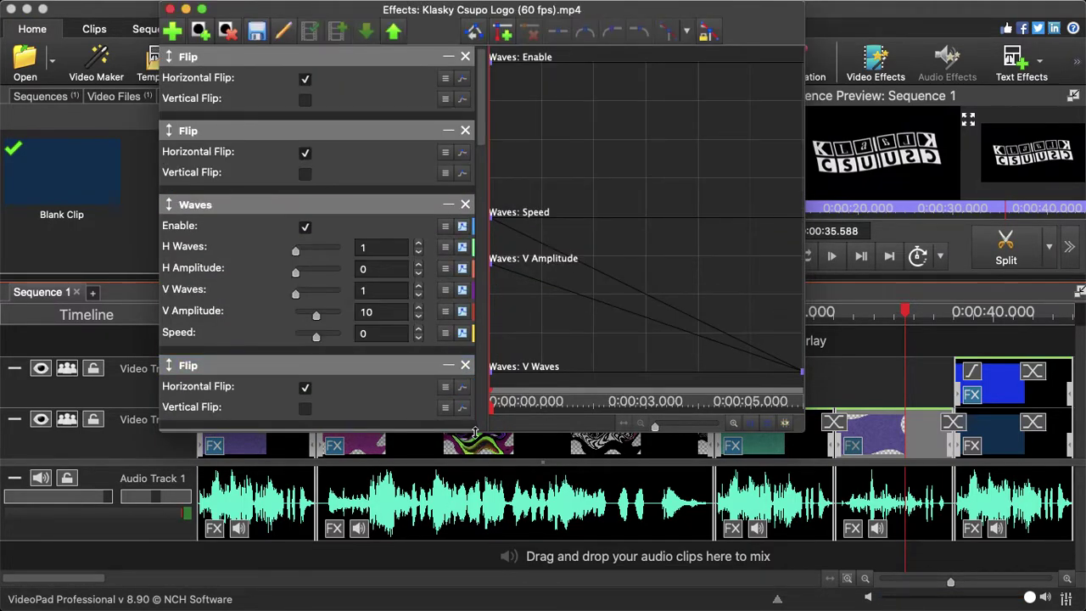
drag(475, 433, 467, 607)
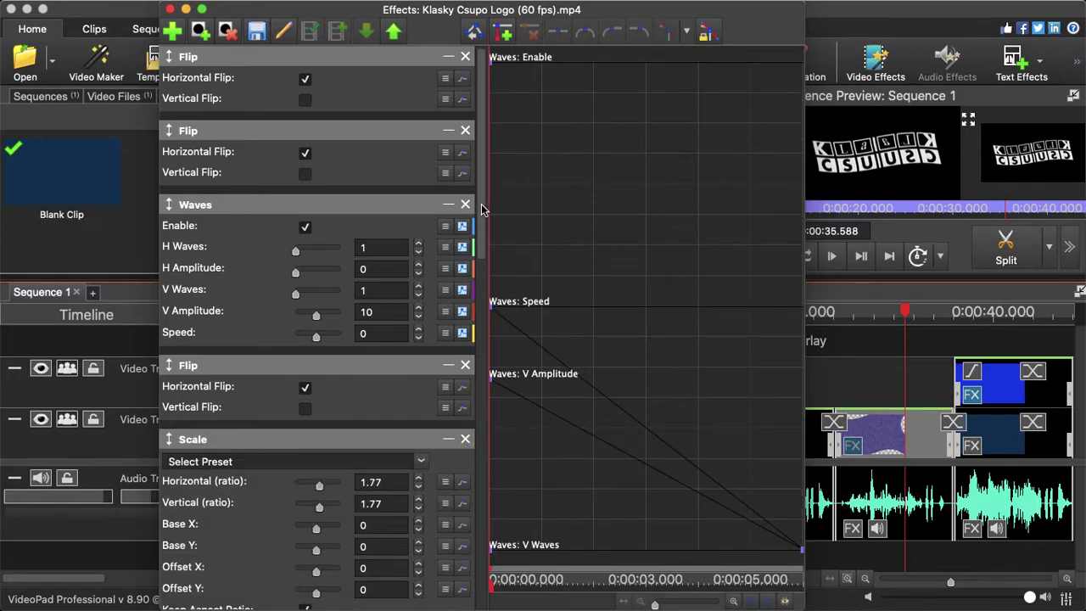
scroll(478, 203, down, 15)
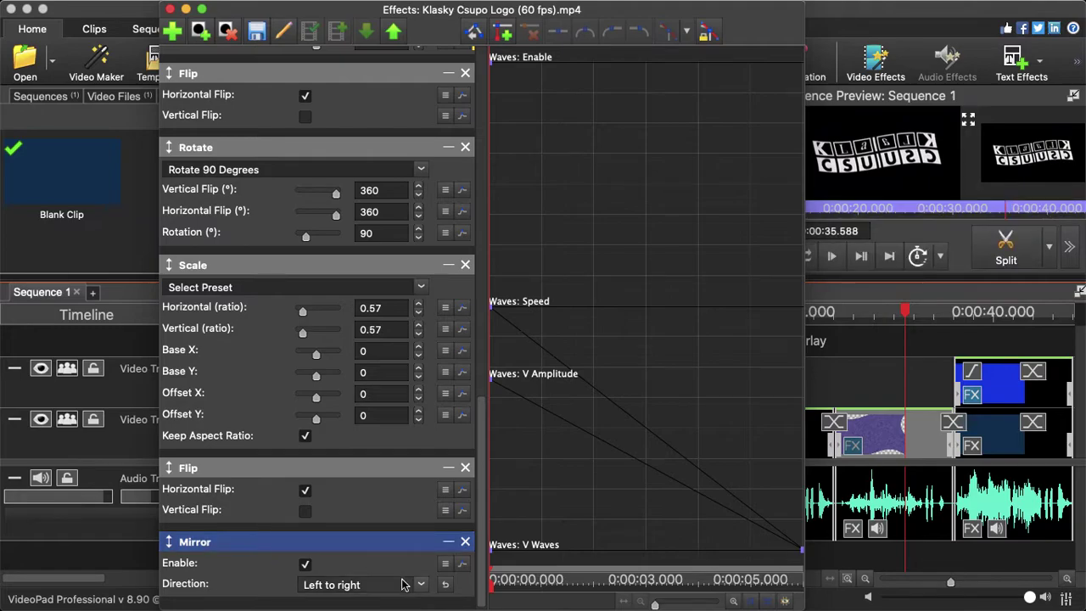
Step: Check the Mirror effect's direction options, the last Flip effect, and the lower Scale effect's horizontal and vertical ratios
click(404, 584)
click(363, 520)
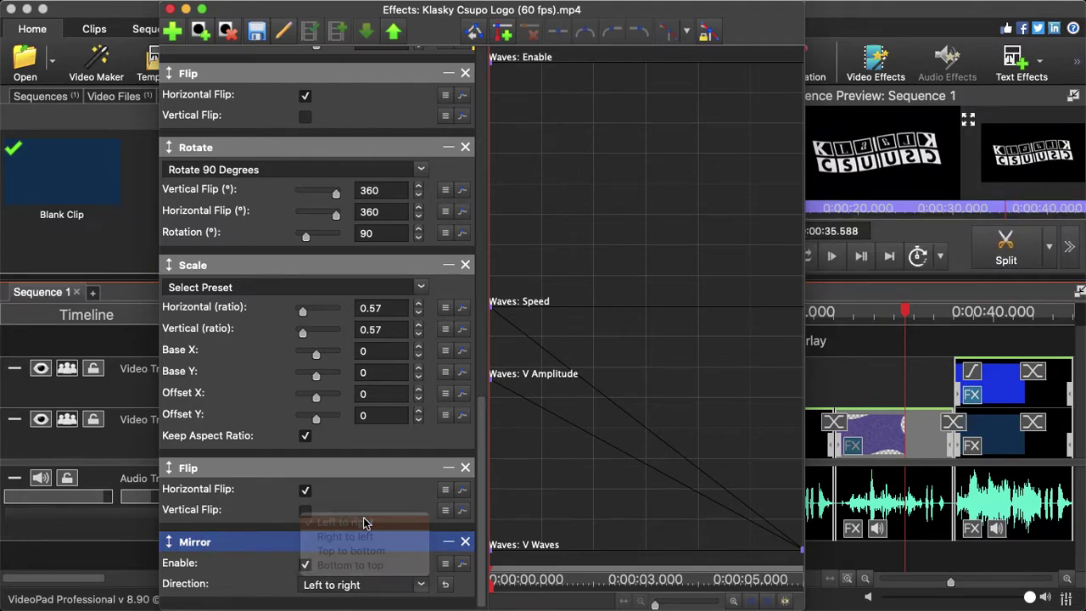
click(366, 469)
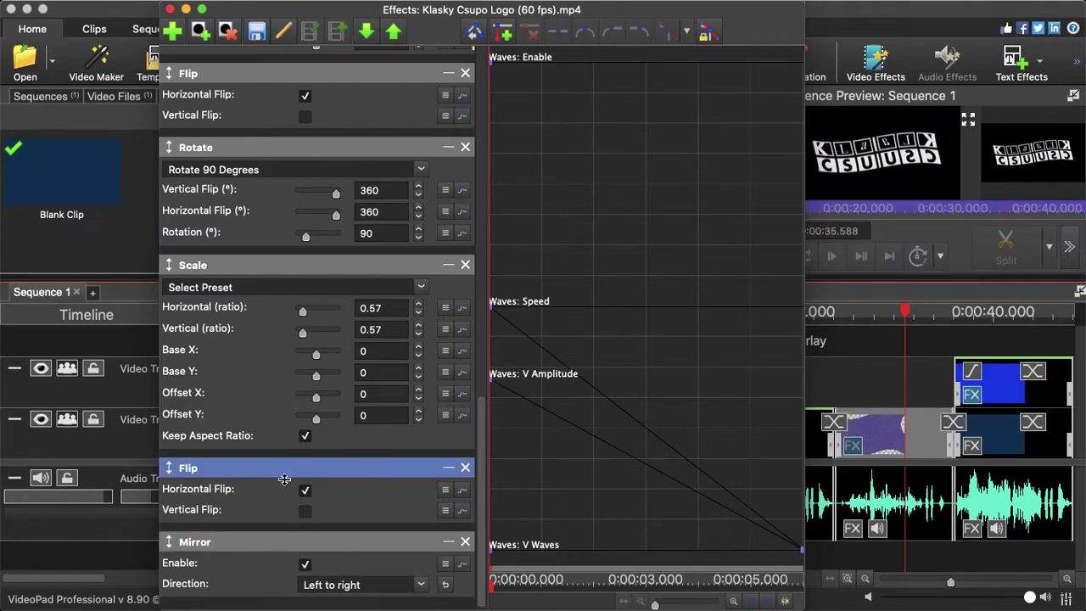
click(402, 267)
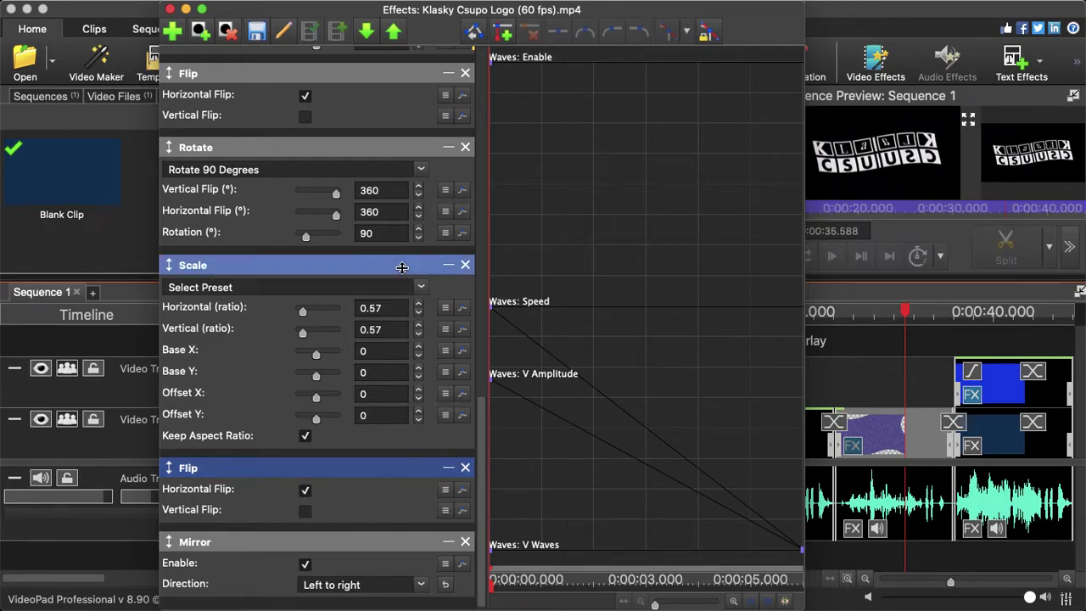
click(390, 310)
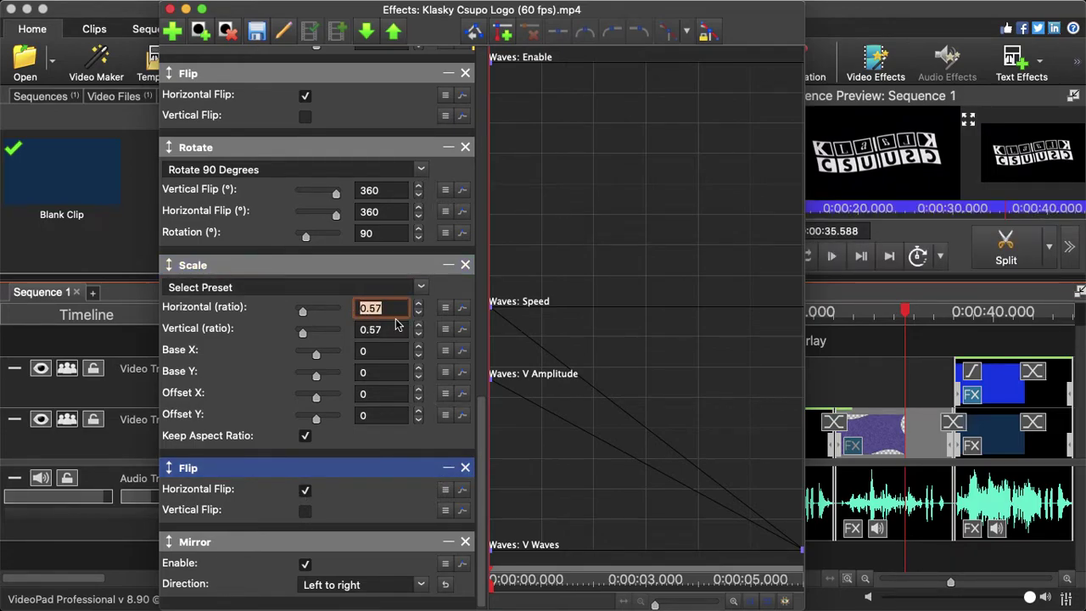
drag(384, 330, 372, 330)
Step: Check the Rotate 90 Degrees effect's flip and rotation angles, and toggle Horizontal Flip off and on in the Flip effect above it
drag(480, 411, 389, 363)
drag(391, 320, 339, 303)
drag(390, 341, 326, 335)
click(366, 362)
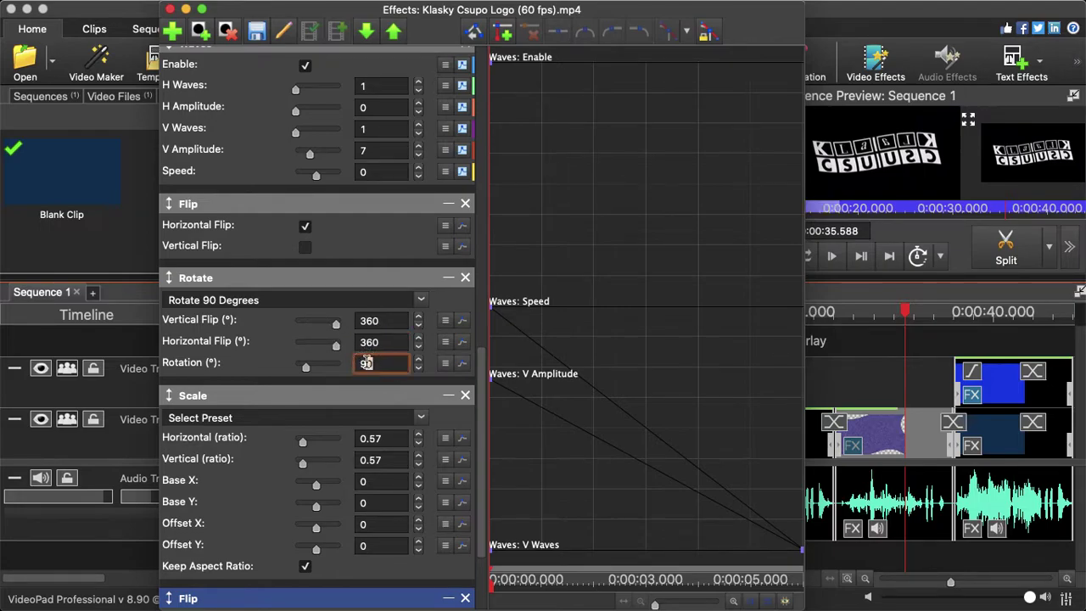
drag(485, 354, 477, 303)
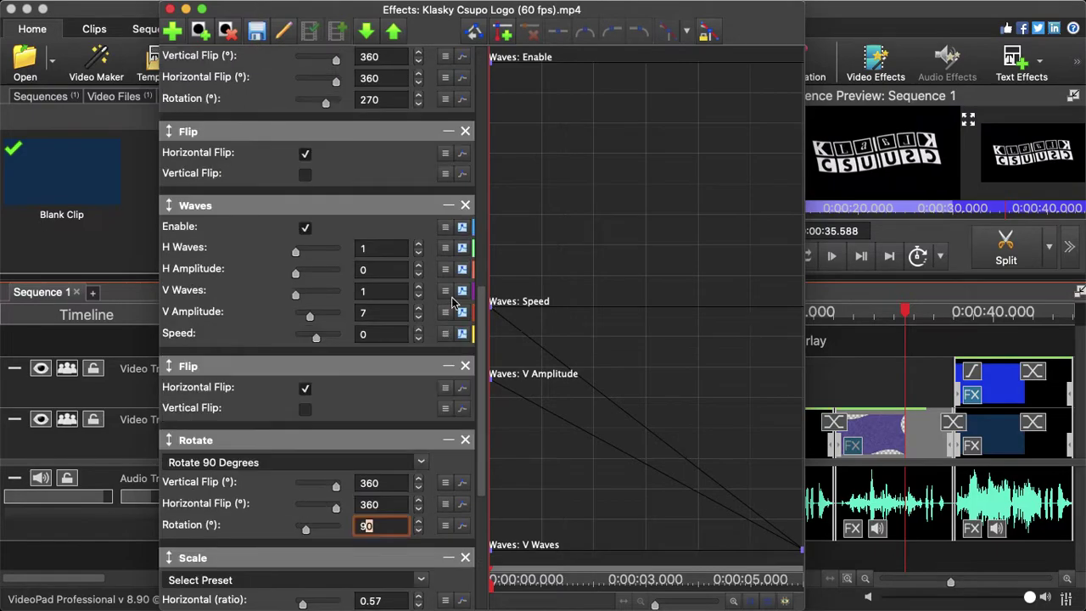
click(305, 388)
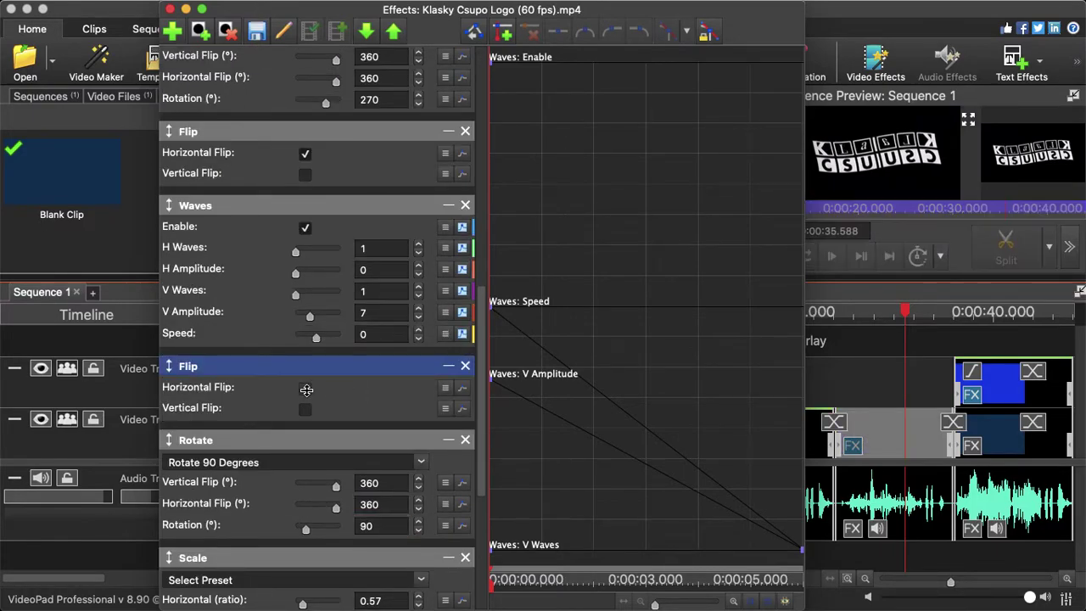
click(306, 388)
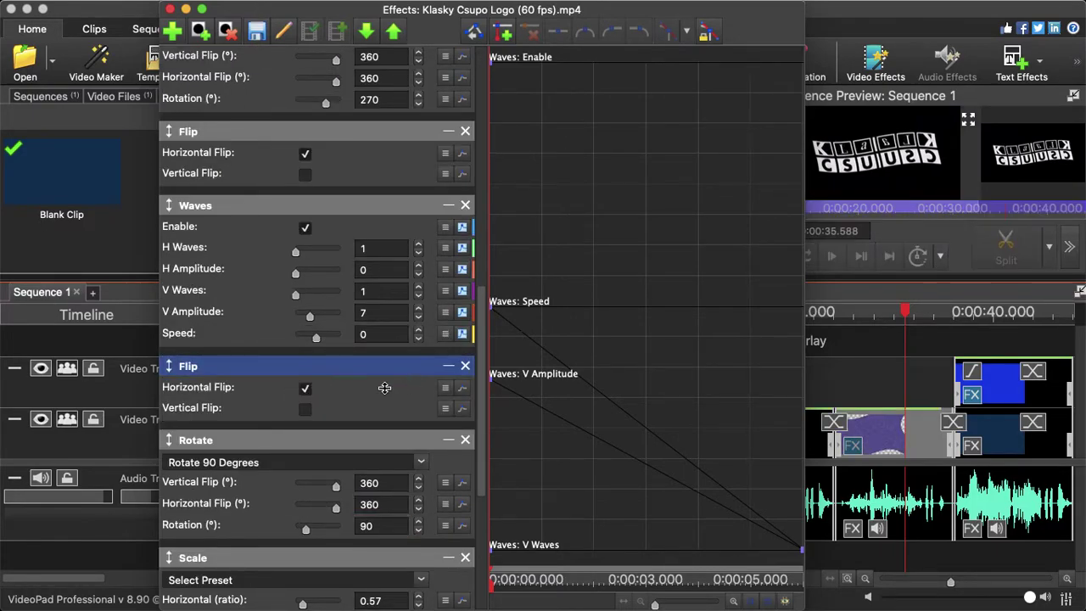
Step: Check the V Amplitude, V Waves, H Amplitude and H Waves values of the lower Waves effect
click(358, 331)
click(374, 313)
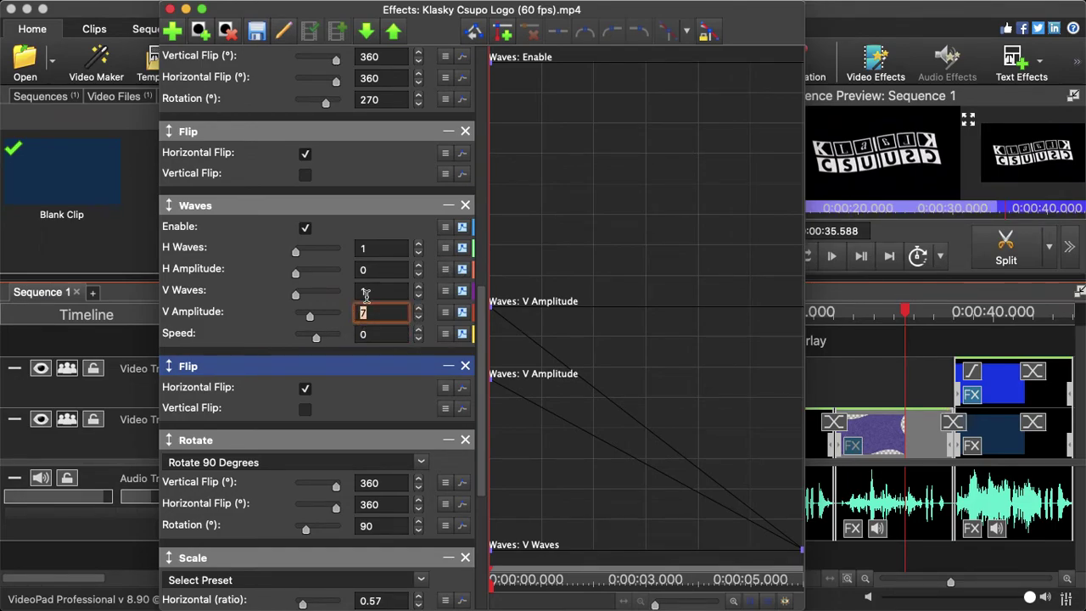
click(361, 290)
click(373, 272)
click(360, 246)
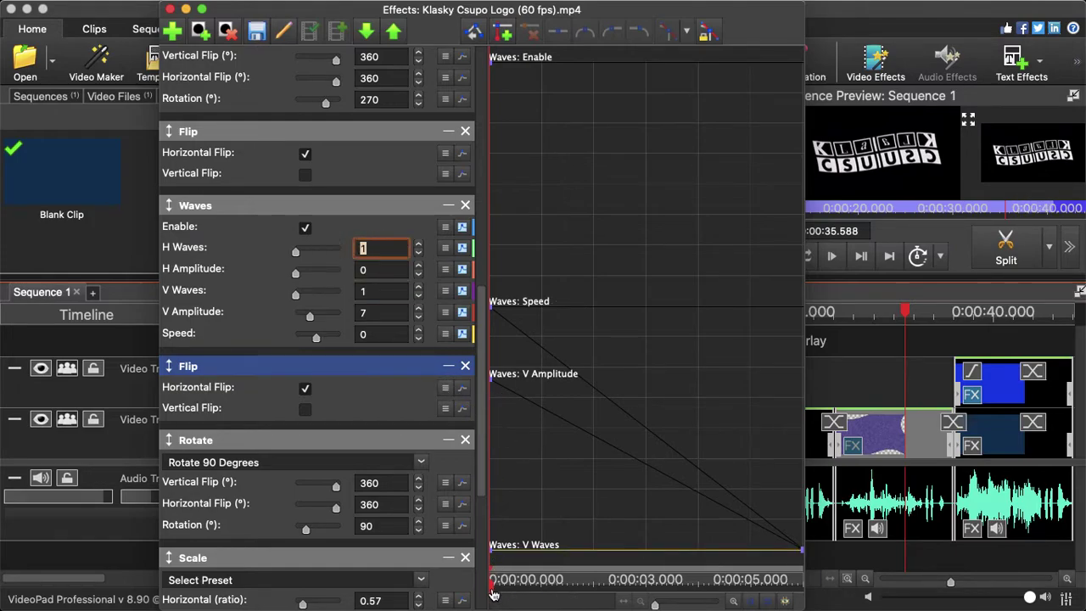
Step: Compare the lower Waves effect's V Amplitude at the clip's end and at its start
click(590, 580)
drag(690, 582, 874, 584)
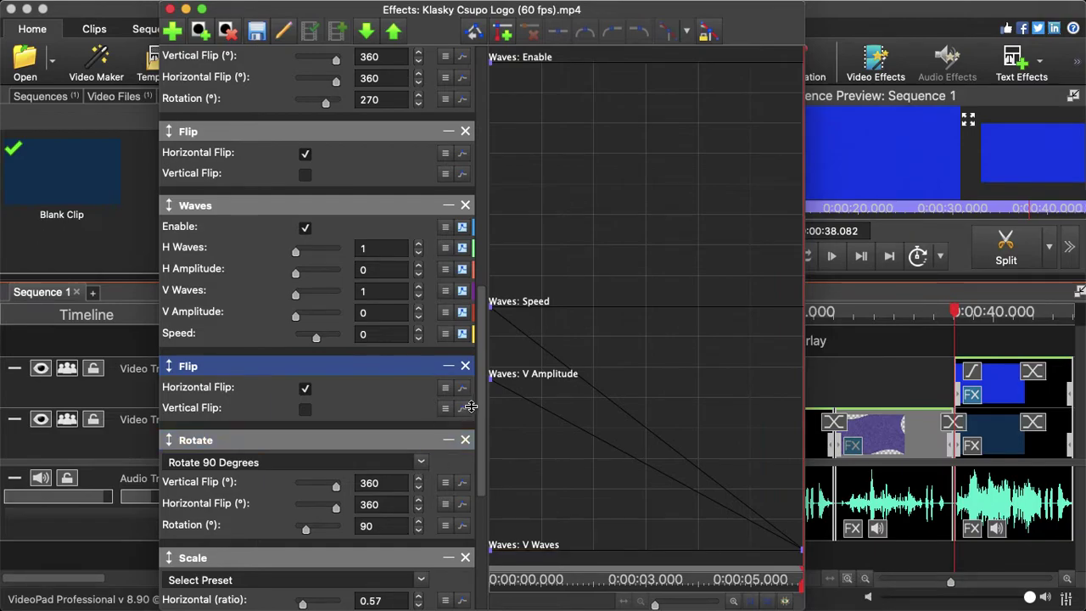
mouse_move(481, 411)
mouse_down()
mouse_move(475, 469)
mouse_move(461, 414)
mouse_up()
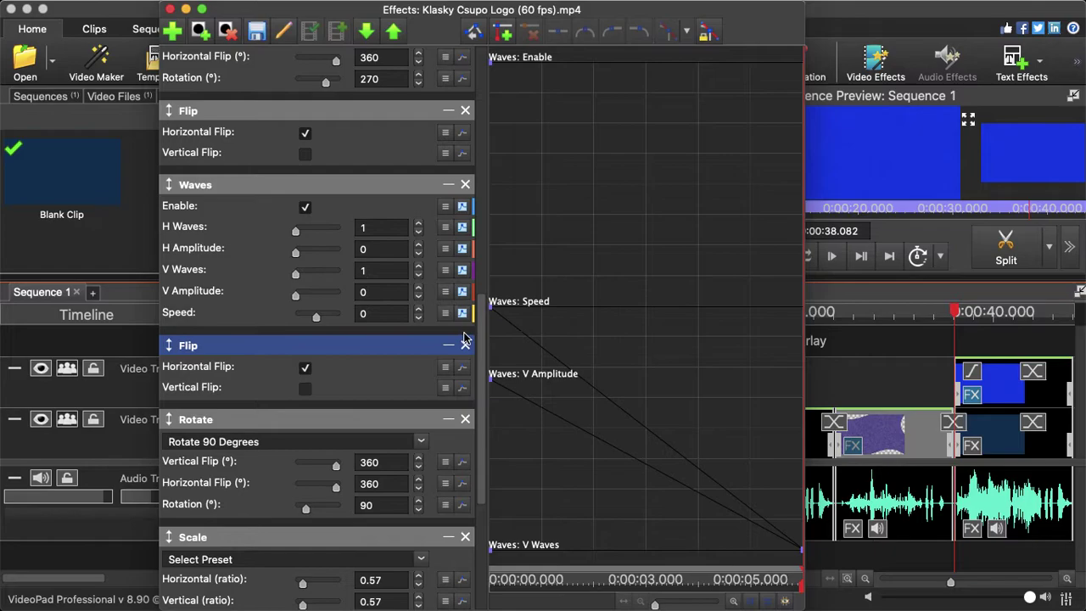
click(384, 192)
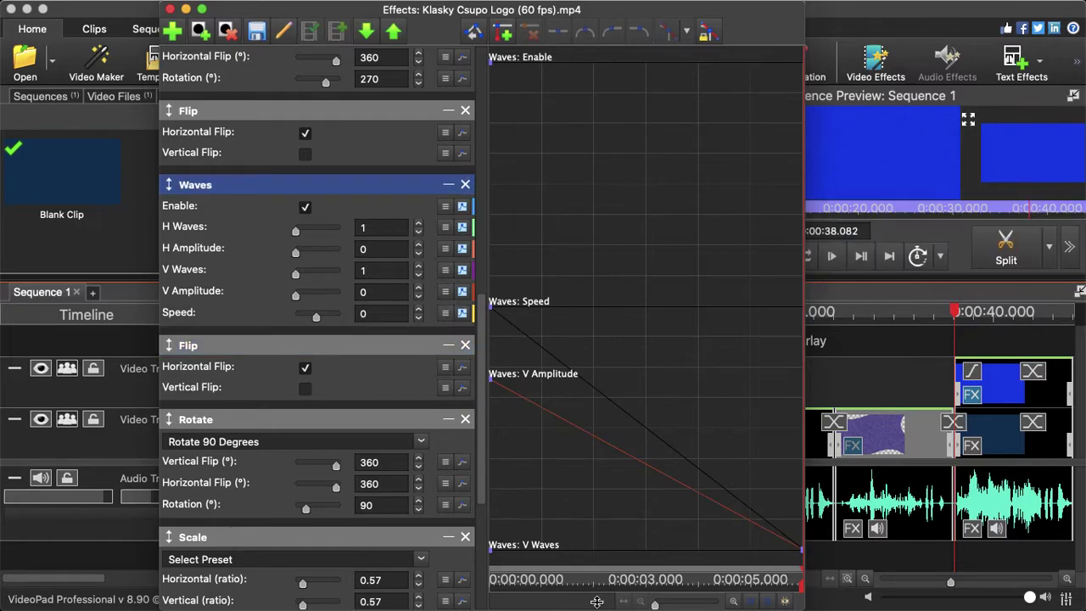
drag(804, 579, 262, 571)
click(394, 294)
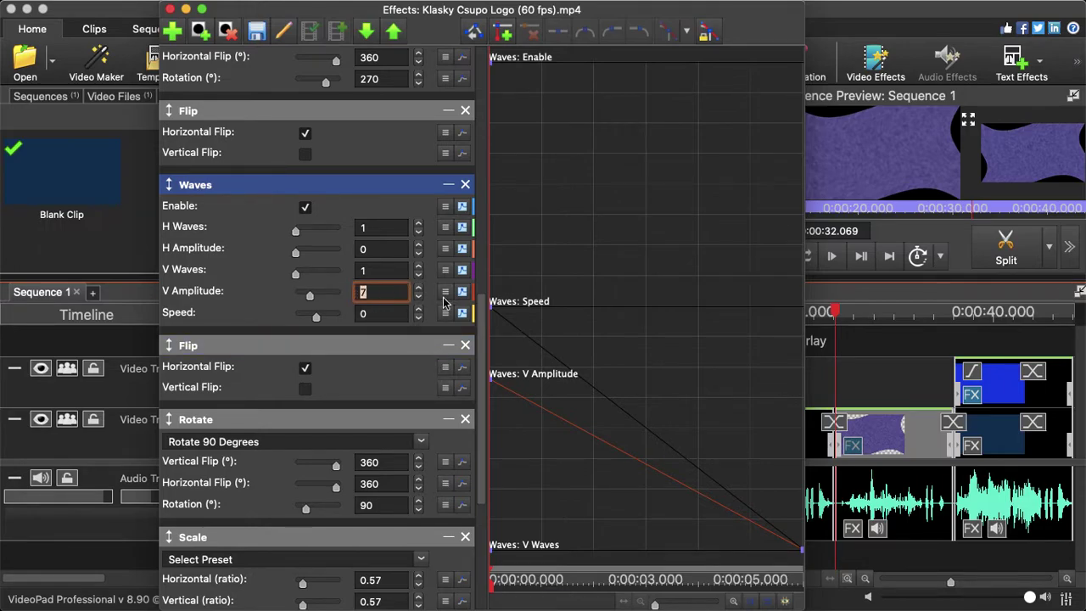
Step: Check the Flip effect above the lower Waves effect and the preset options of the Rotate 270 Degrees effect
drag(483, 326, 488, 219)
click(368, 389)
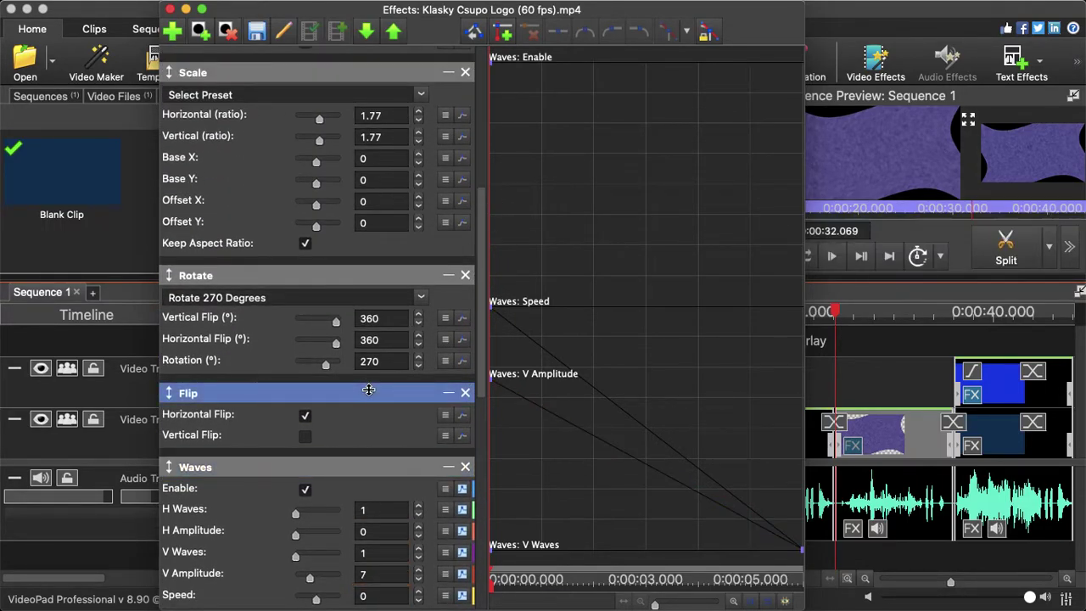
click(375, 299)
click(274, 371)
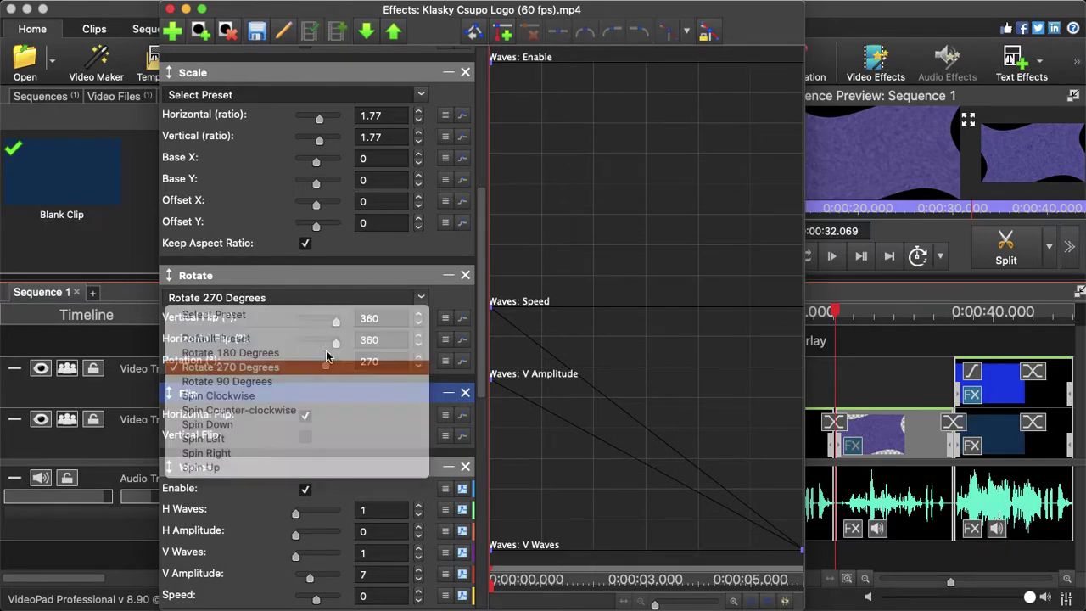
Step: Check the upper Scale effect's horizontal ratio, and toggle Horizontal Flip off and on in the Flip effect above it
drag(484, 240, 495, 134)
click(376, 416)
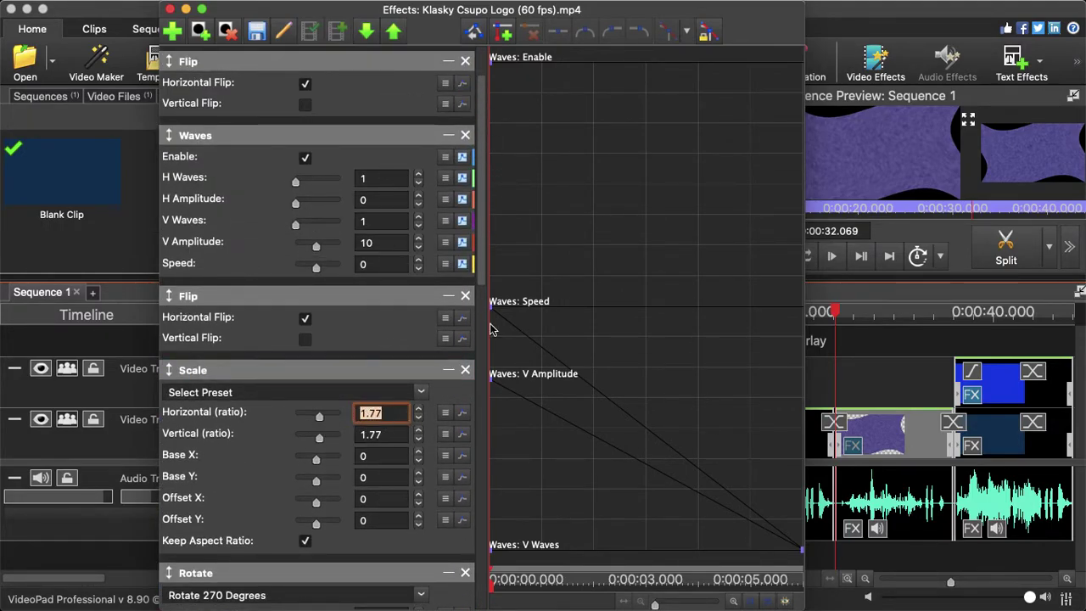
click(304, 321)
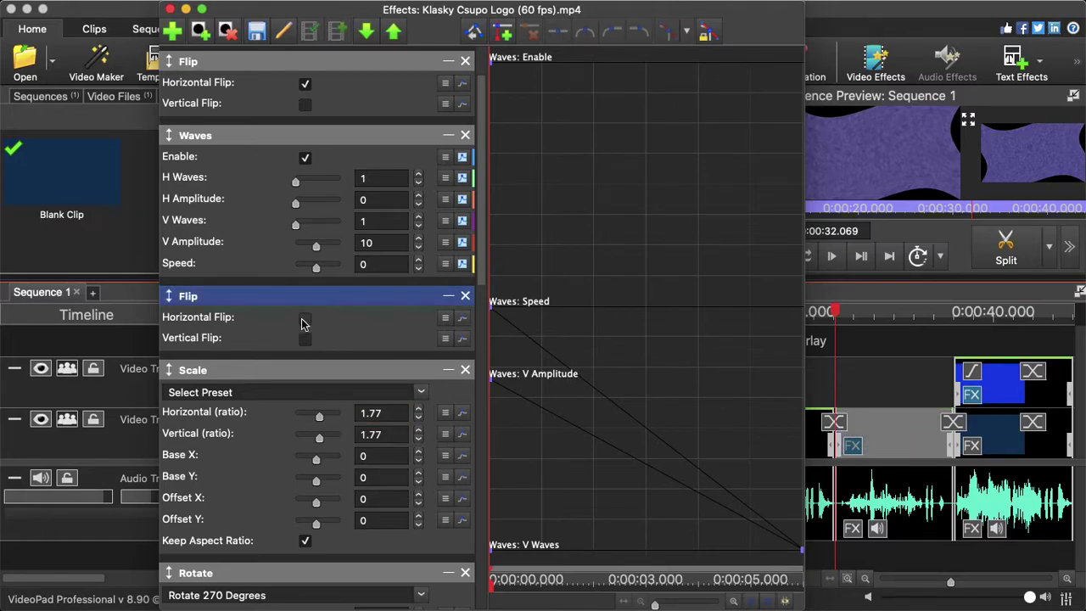
click(304, 321)
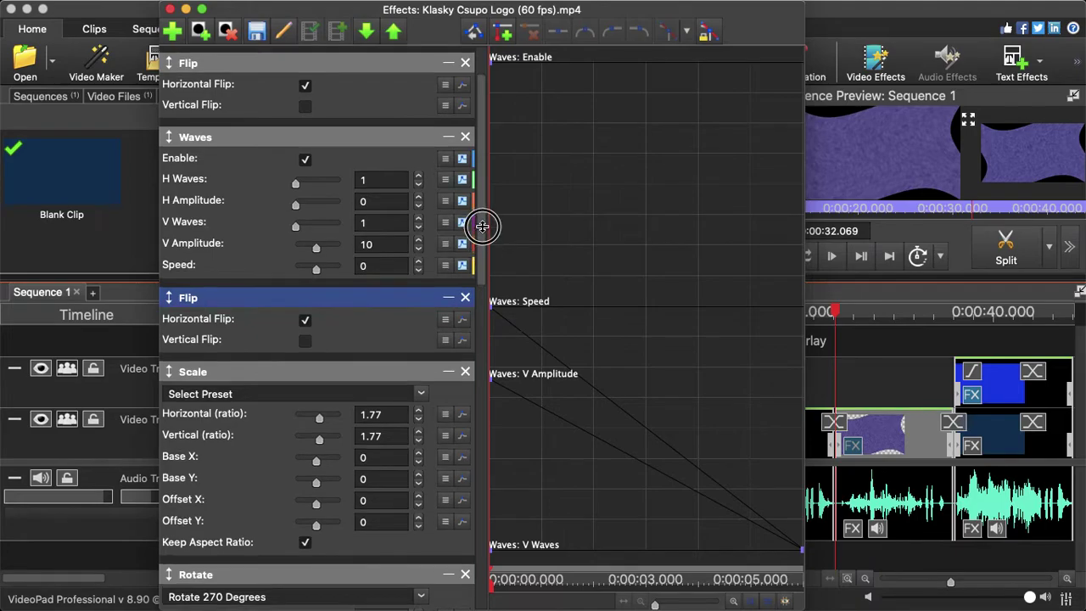
Step: Check the H Waves, H Amplitude, V Waves and V Amplitude values of the upper Waves effect
scroll(483, 230, up, 3)
double_click(392, 248)
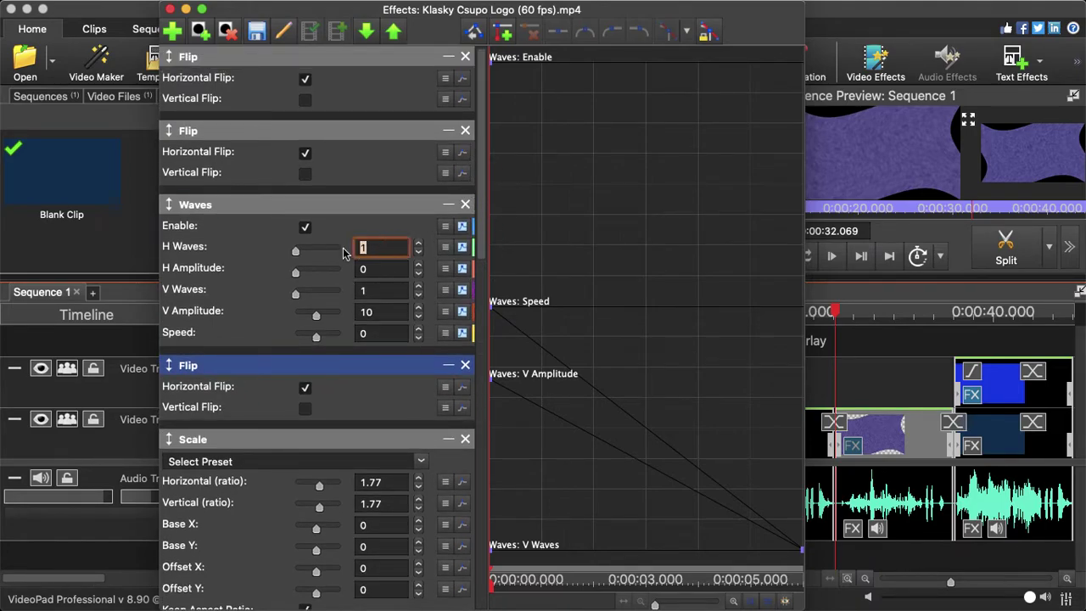
double_click(386, 272)
double_click(373, 290)
double_click(378, 313)
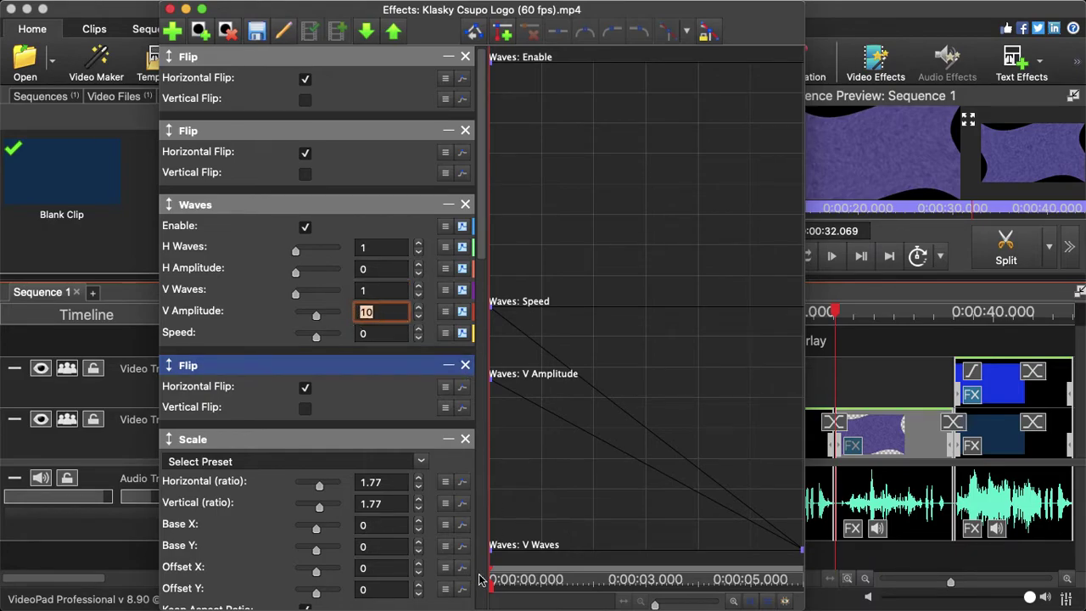
Step: Compare the upper Waves effect's V Amplitude at the clip's end and start, and close the clip's effects window after checking the first Flip
drag(497, 591, 825, 601)
double_click(374, 313)
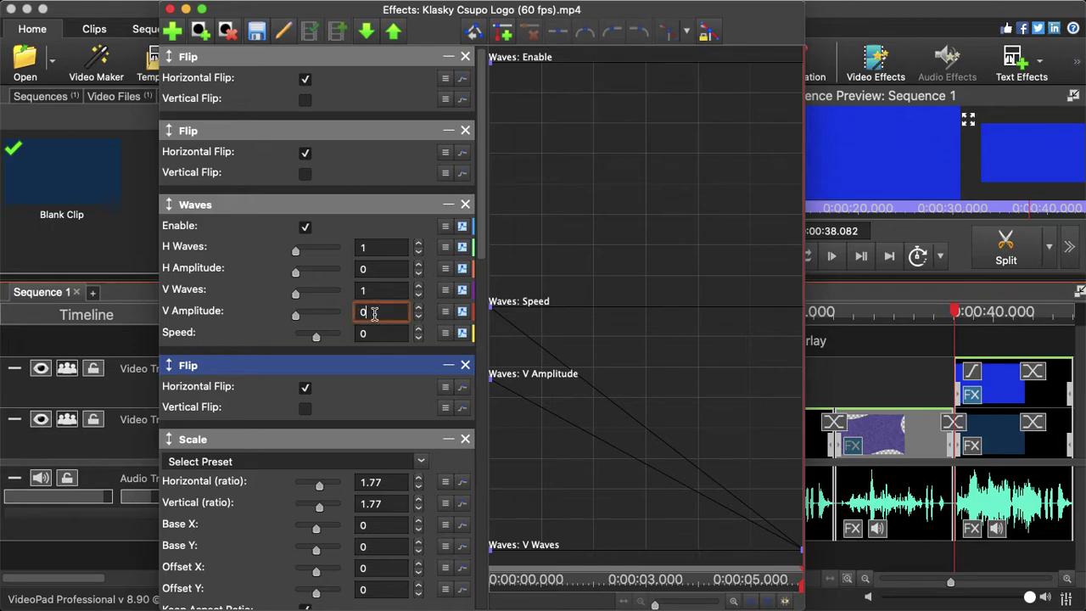
key(Tab)
key(Home)
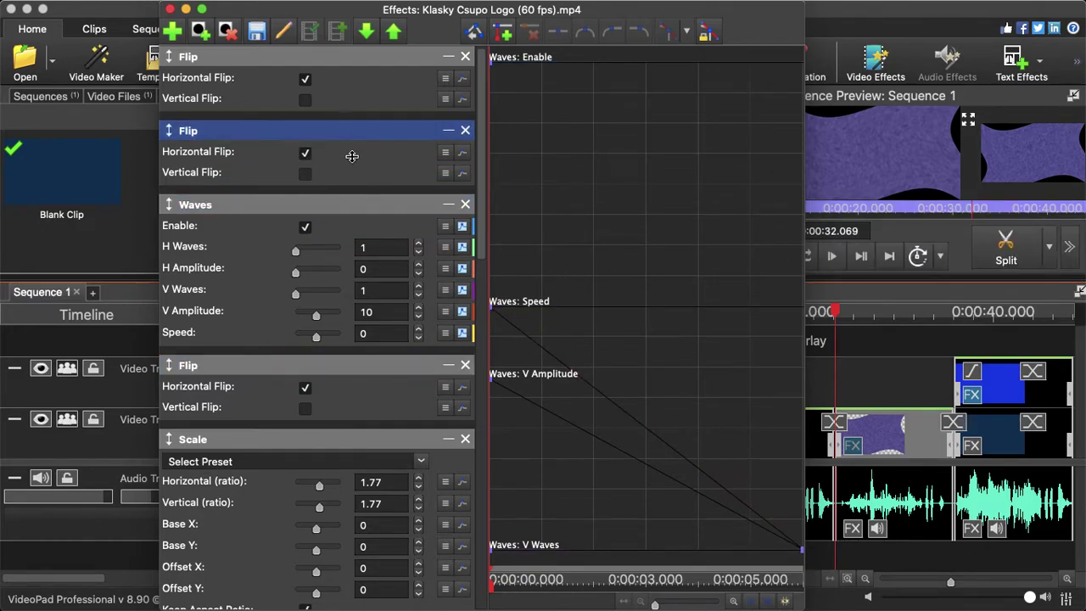
click(337, 53)
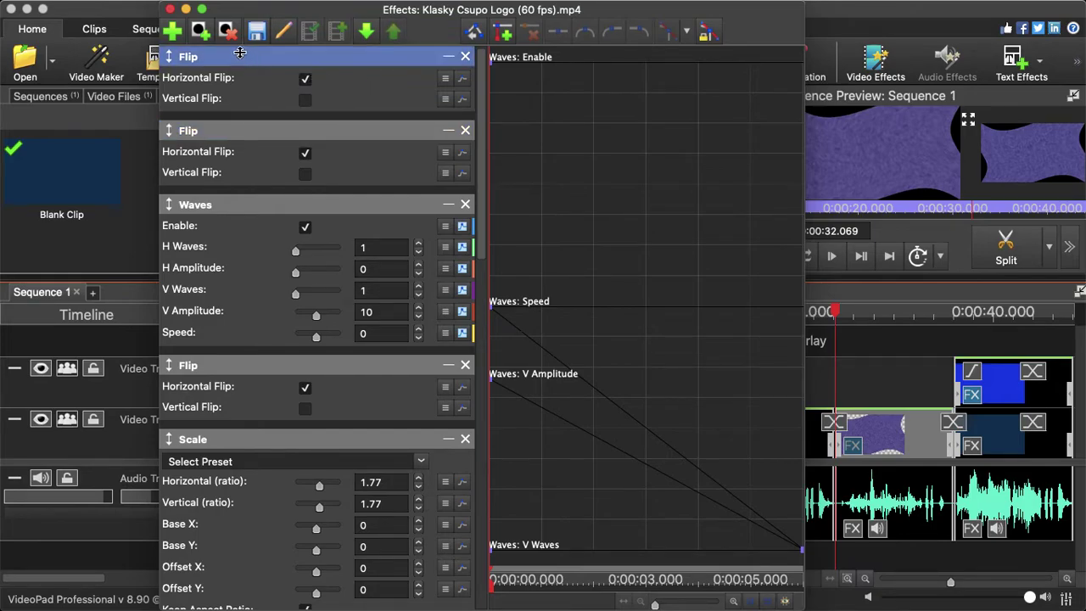
click(170, 10)
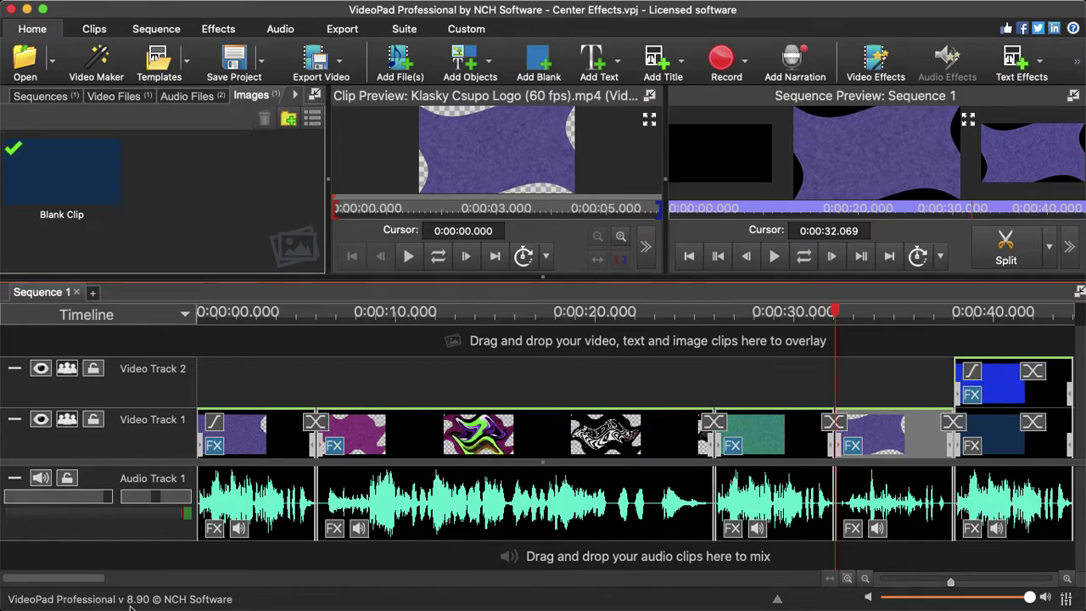
Step: Preview the sequence at about 40.9 seconds and open the Video Track 2 clip's effects in an enlarged window, showing the end of the list
drag(75, 580, 124, 582)
click(525, 313)
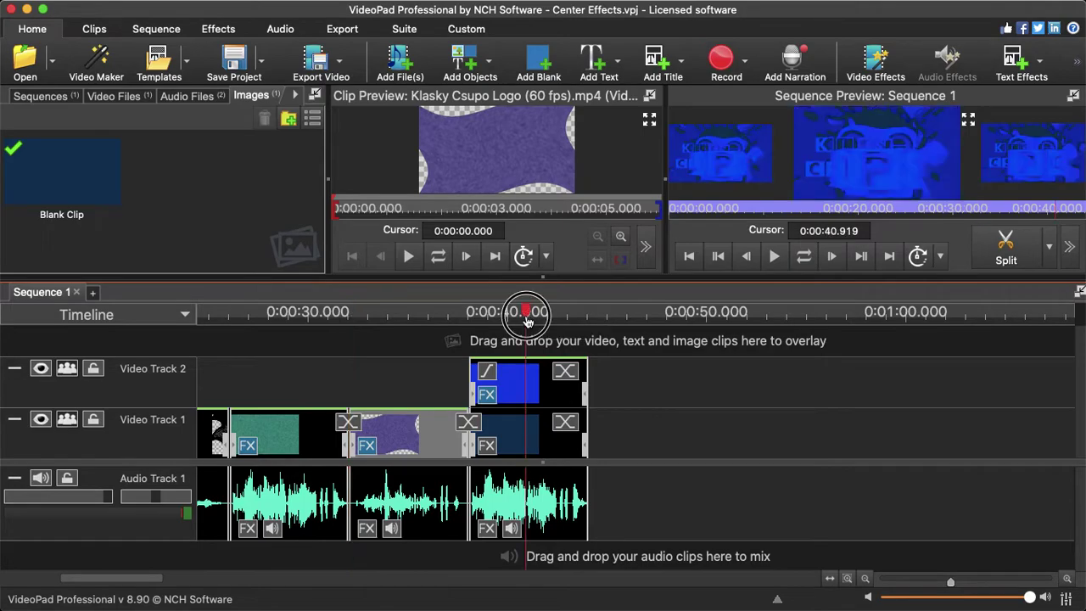
click(486, 397)
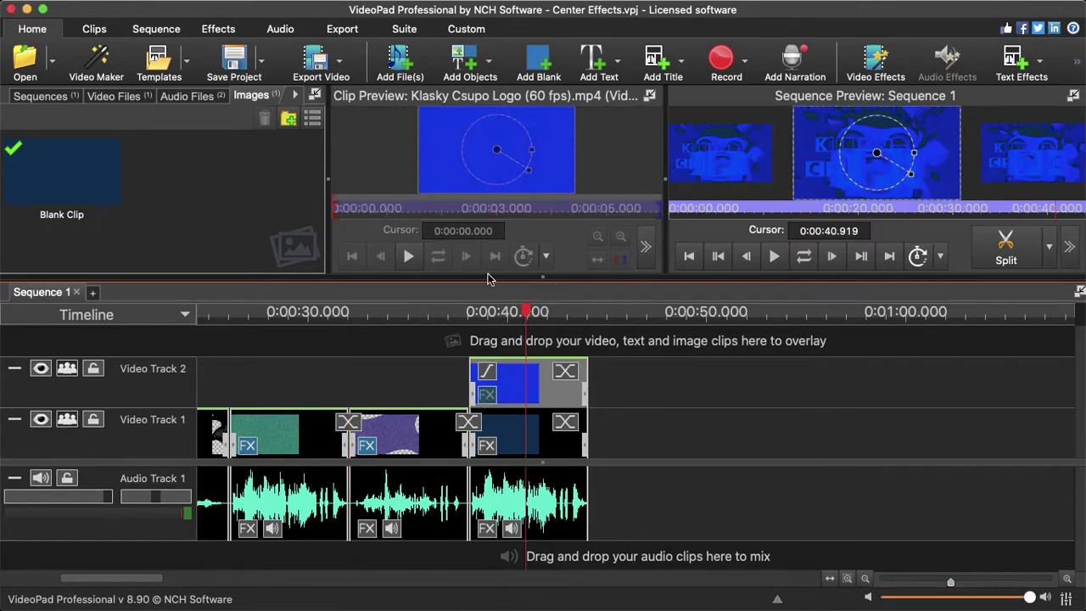
scroll(470, 400, down, 5)
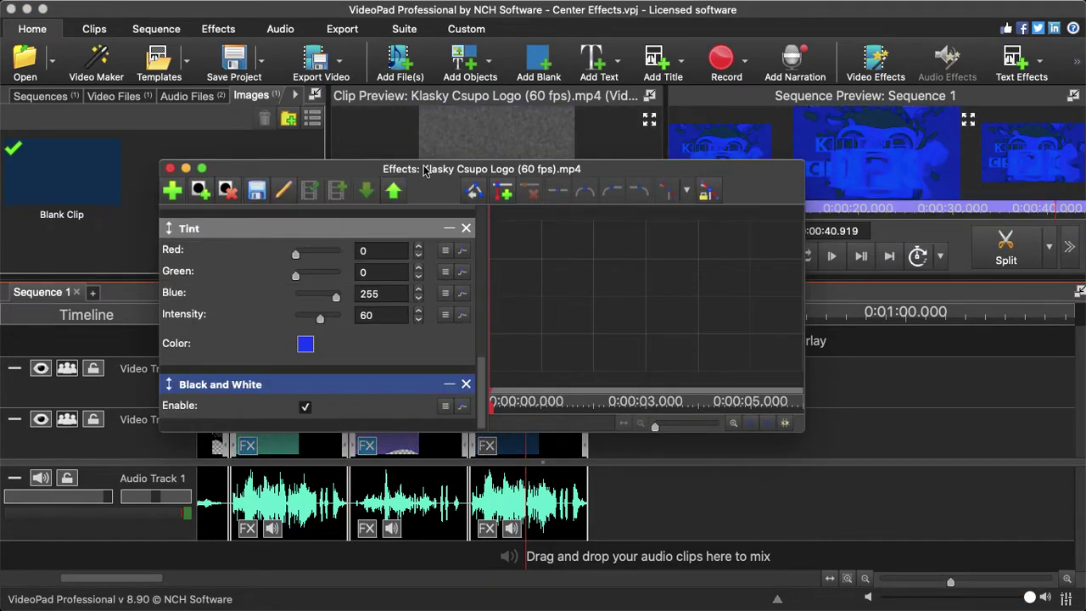
drag(425, 160, 425, 12)
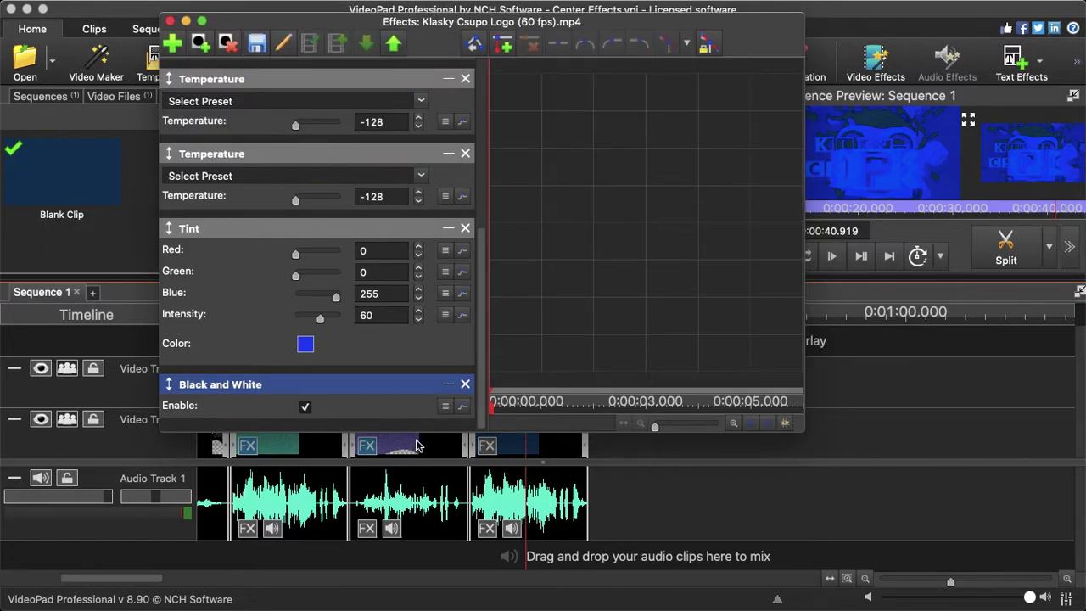
drag(424, 436, 402, 585)
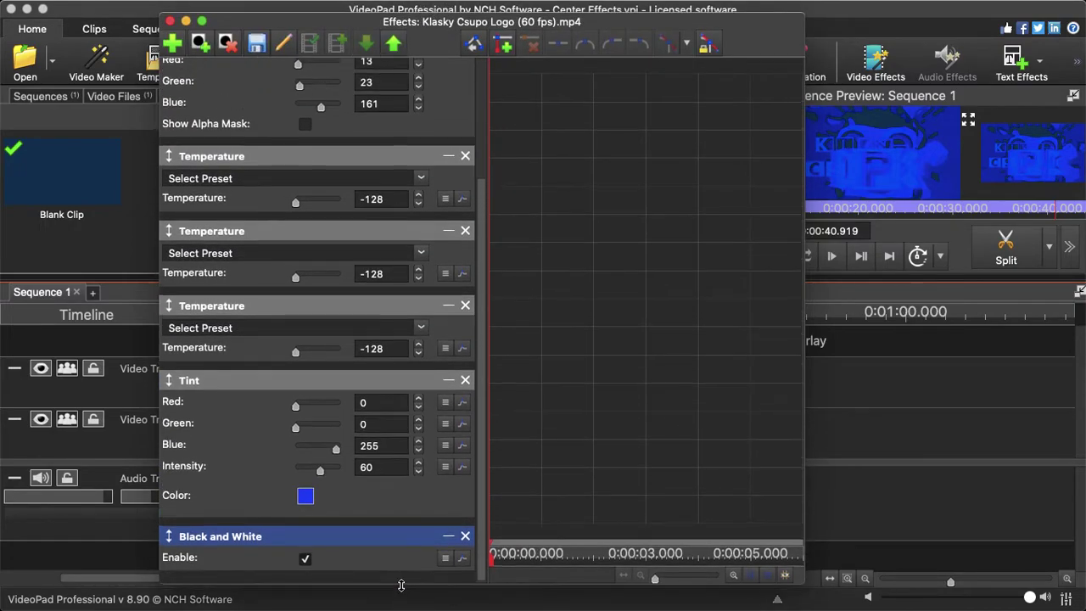
Step: Check the Video Track 2 clip's Black and White setting, Tint blue and intensity values, and the three Temperature values
click(303, 562)
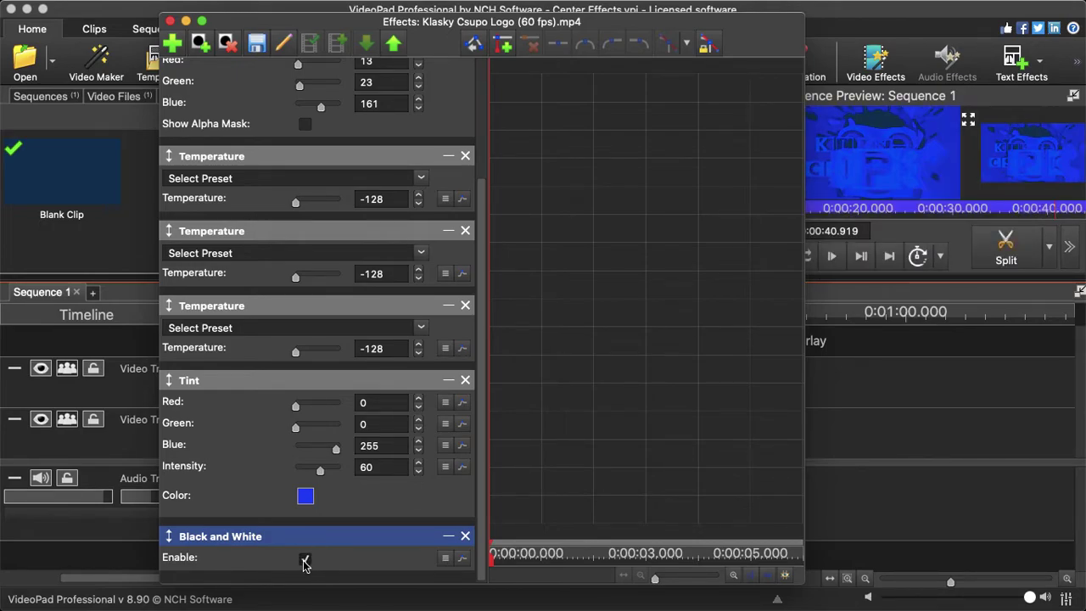
click(394, 446)
click(373, 466)
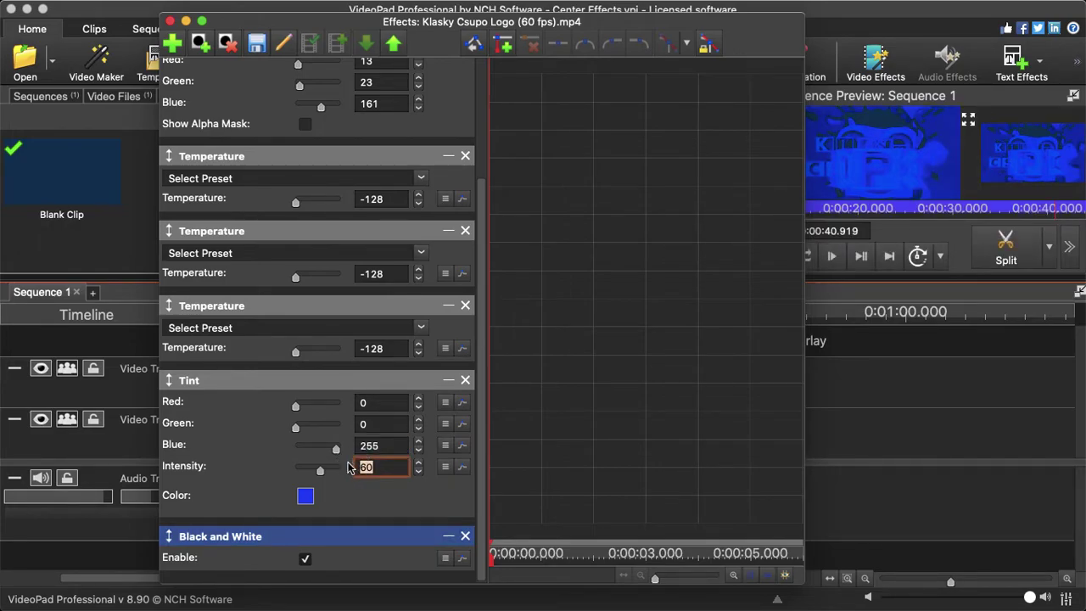
click(396, 348)
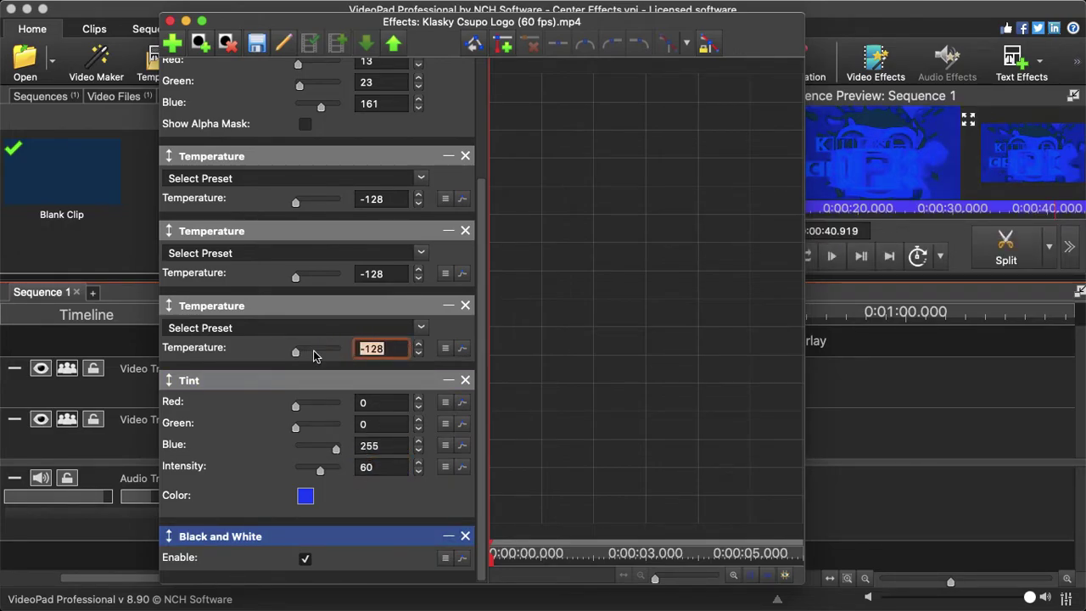
click(395, 269)
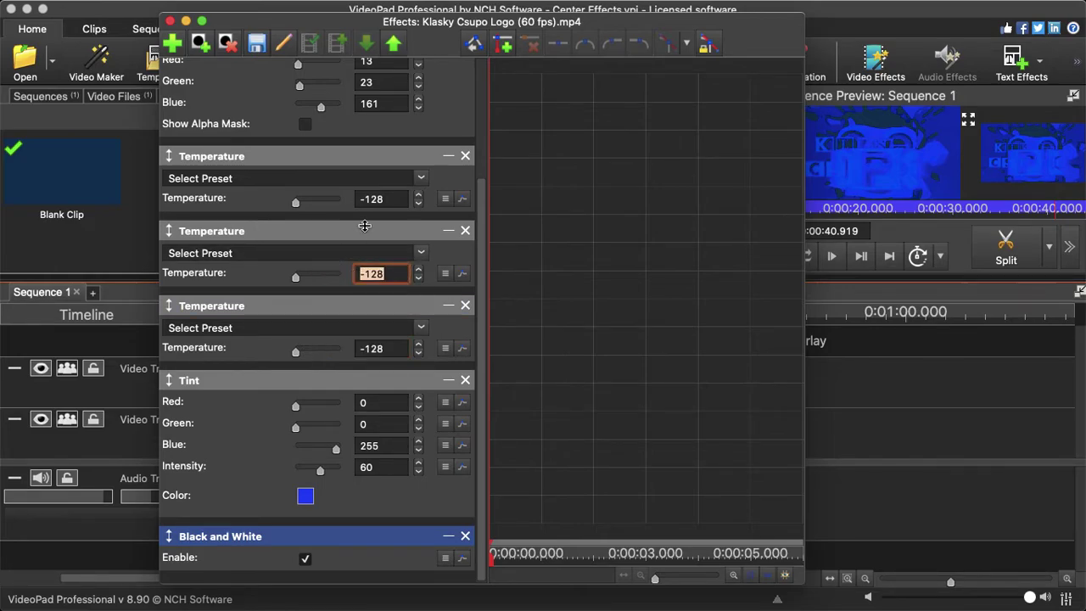
click(398, 200)
Step: Check the Green Screen effect's Blue, Green, Red, Feathering, Fading and Threshold values
drag(478, 201, 509, 63)
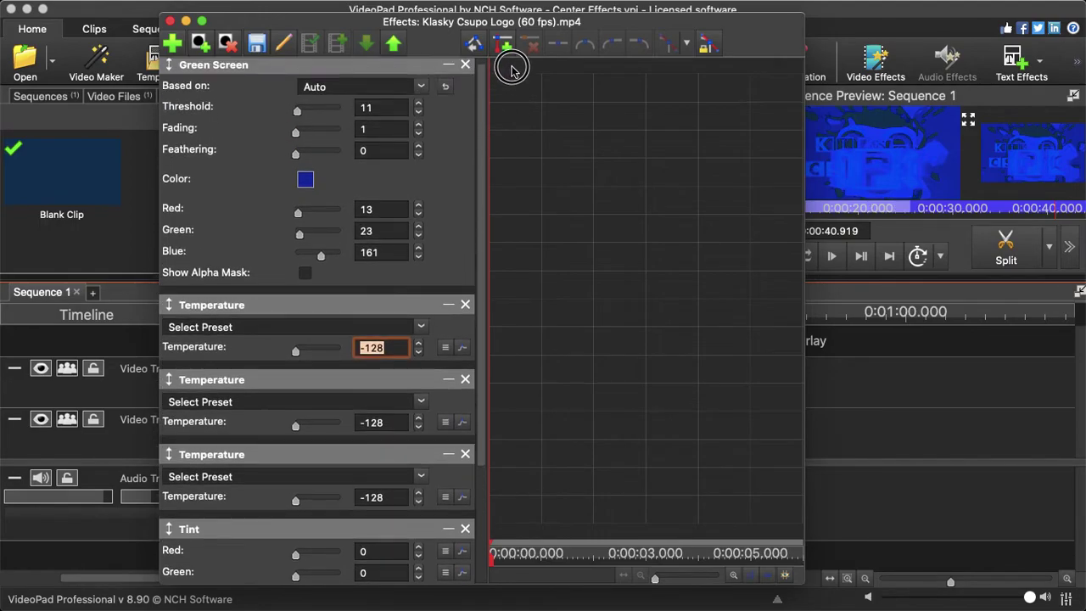
click(373, 255)
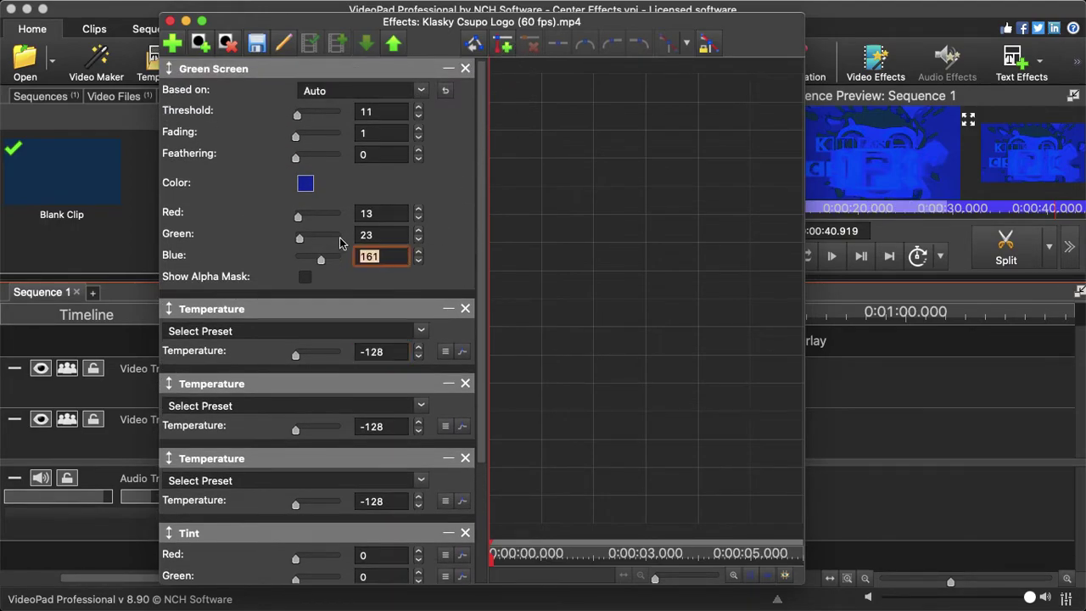
click(361, 234)
click(371, 214)
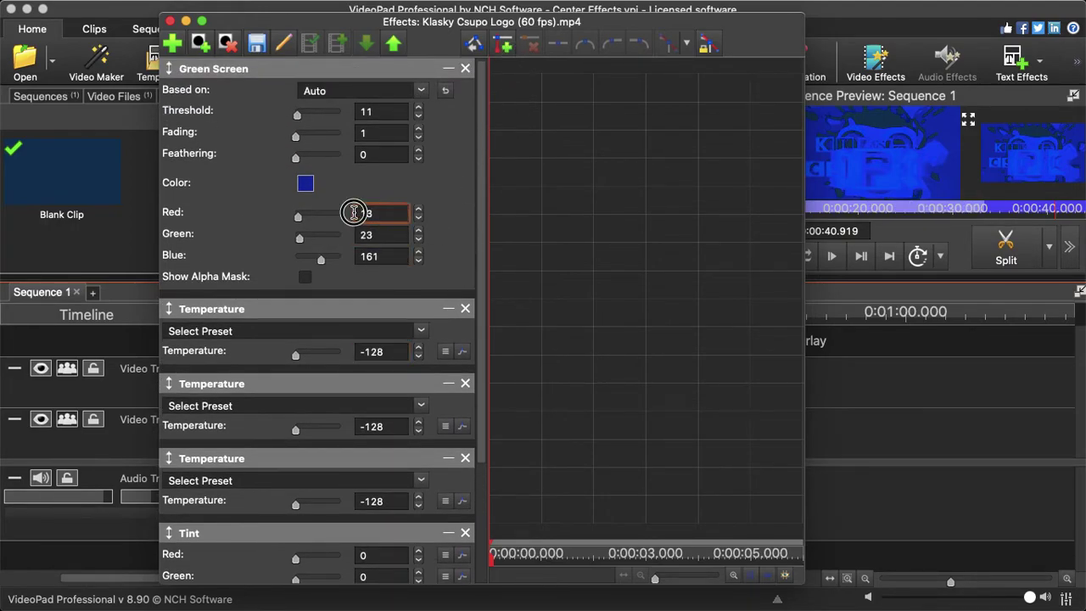
click(378, 155)
click(375, 133)
click(383, 112)
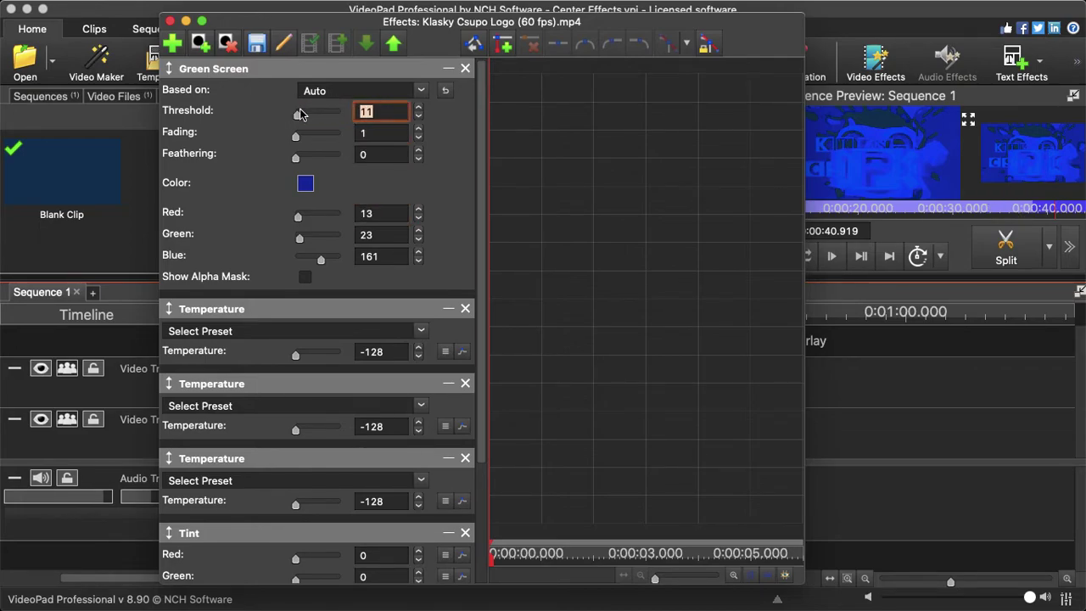